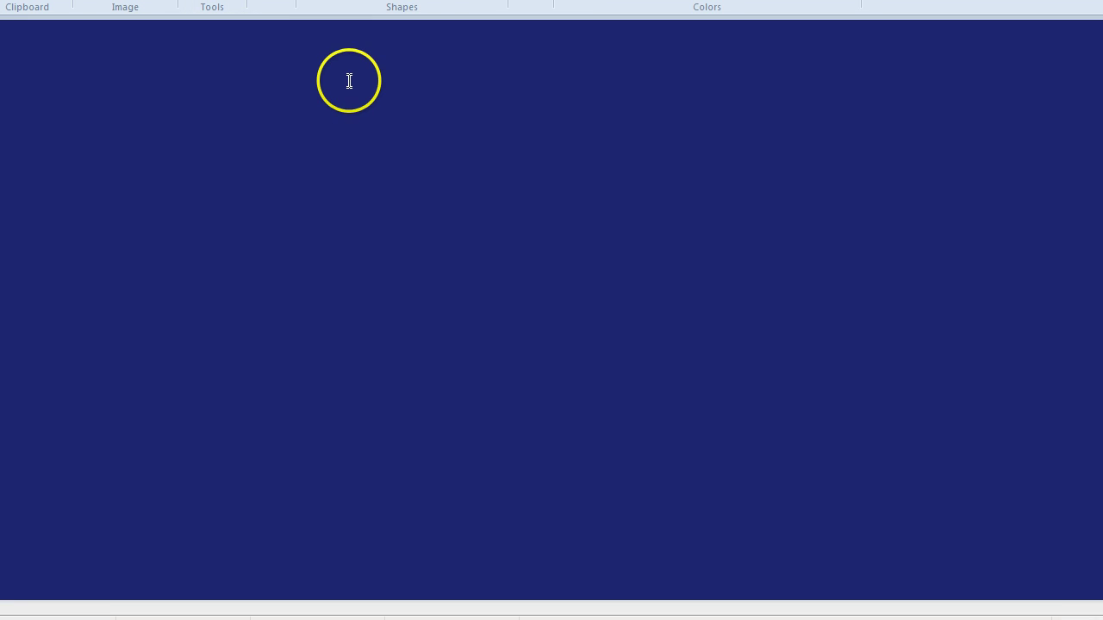
# Type the title 'Trapeziums' near the top of the canvas and set it in Consolas.
pyautogui.click(348, 80)
pyautogui.write('T')
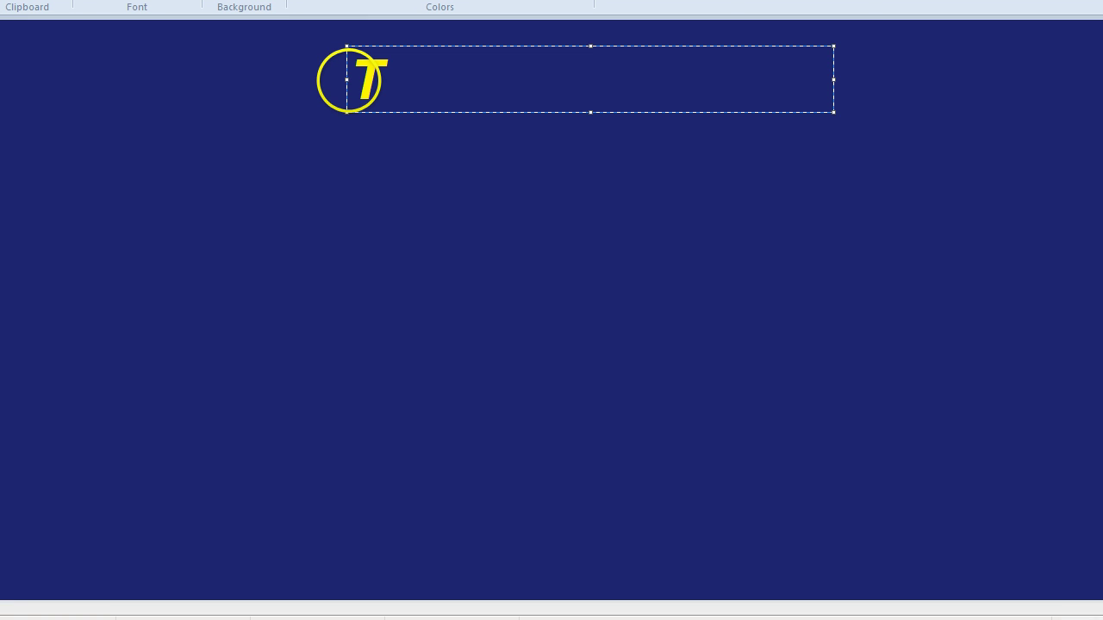
pyautogui.write('rap')
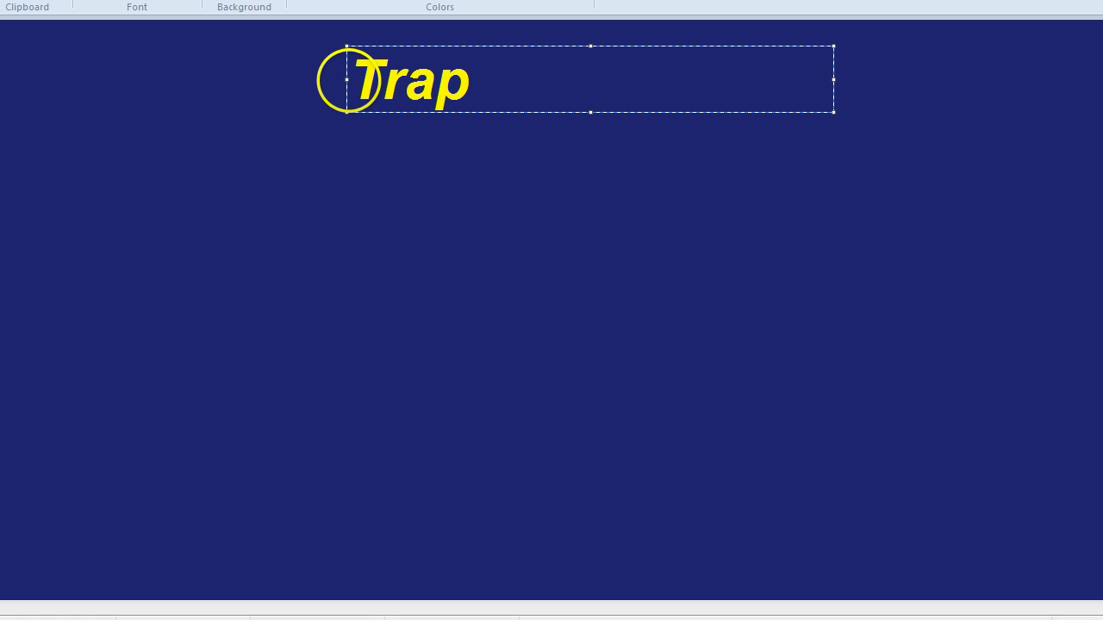
pyautogui.write('eziums')
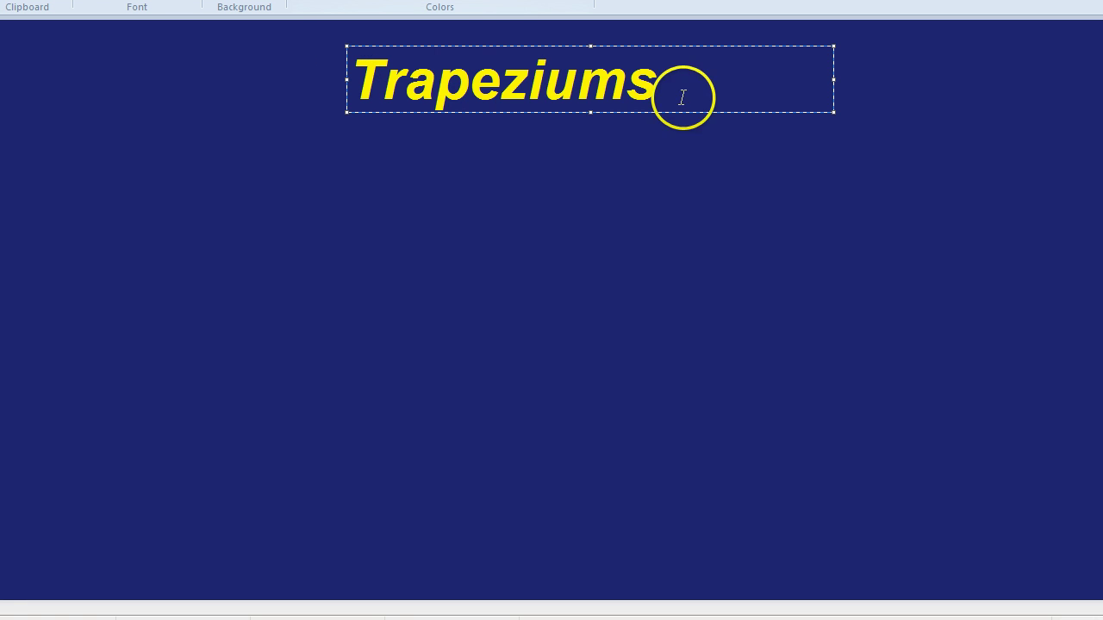
pyautogui.moveTo(681, 97); pyautogui.dragTo(347, 81)
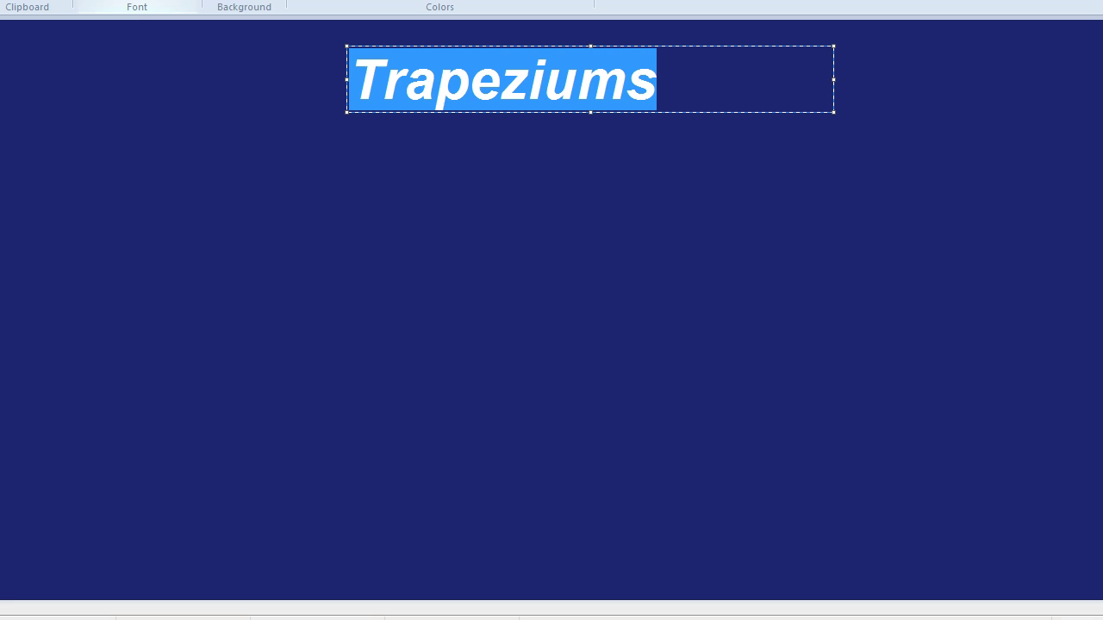
pyautogui.click(229, 2)
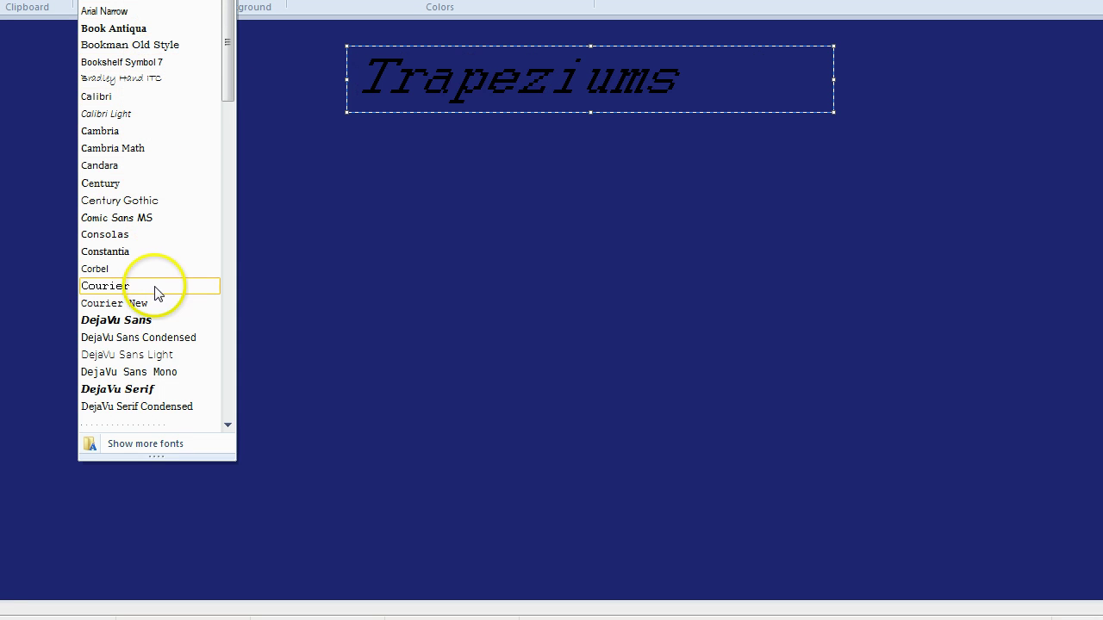
pyautogui.click(143, 239)
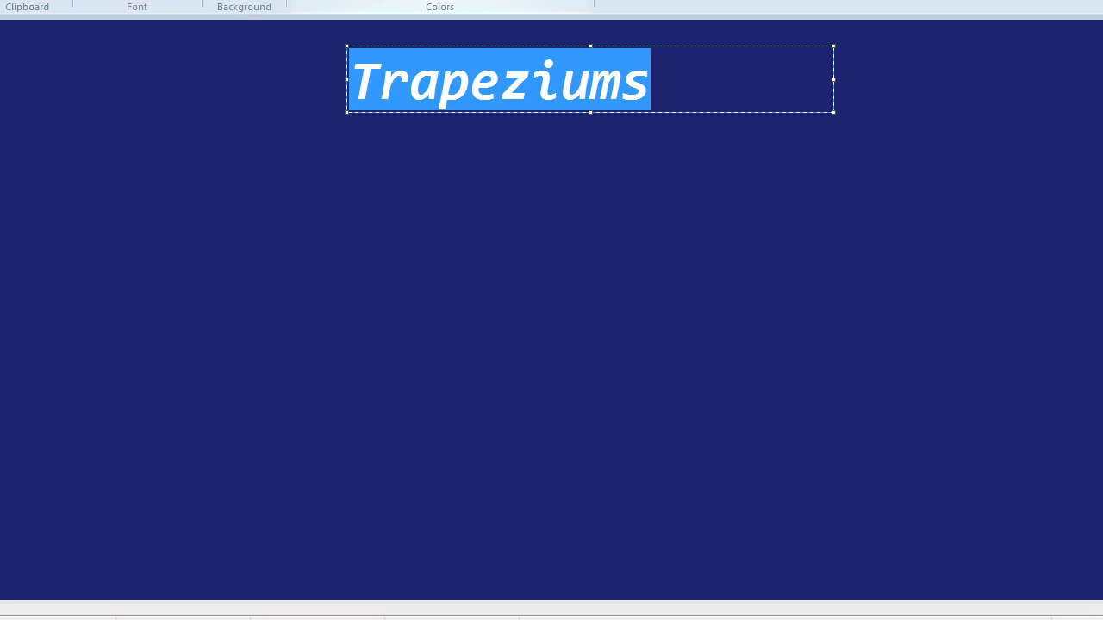
pyautogui.click(454, 142)
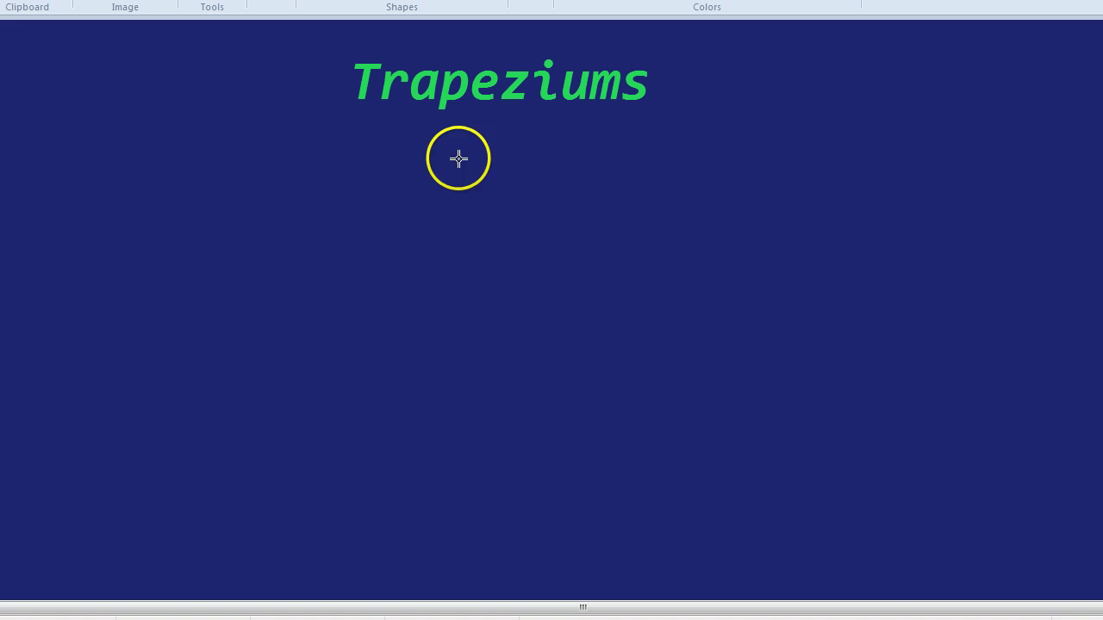
# Draw the short top and longer bottom parallel sides, each marked with a chevron.
pyautogui.moveTo(243, 170); pyautogui.dragTo(505, 170)
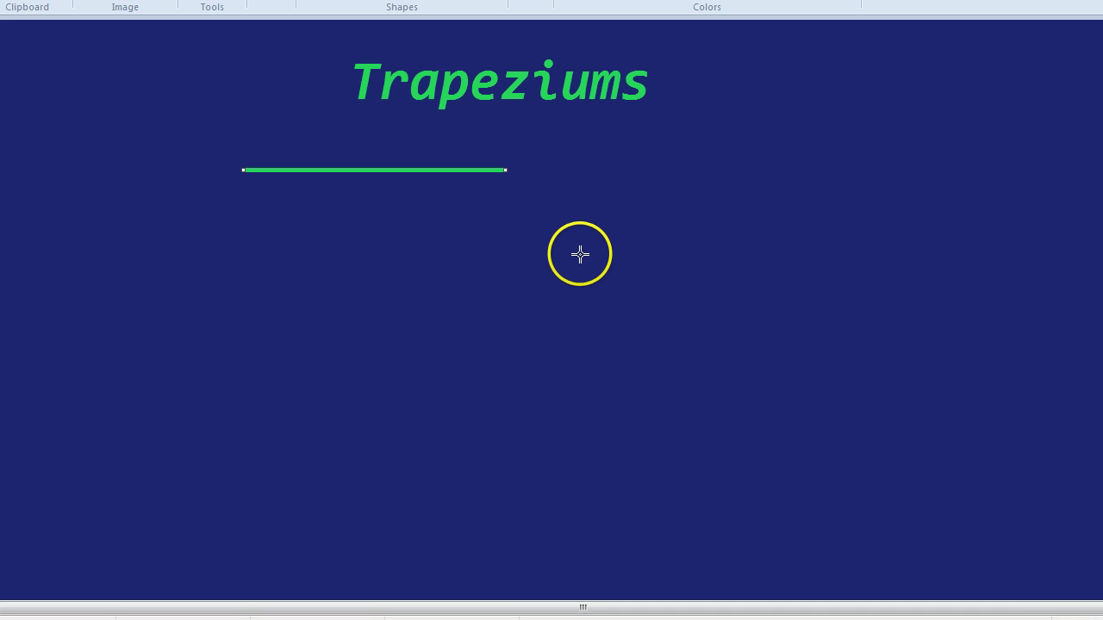
pyautogui.moveTo(548, 257); pyautogui.dragTo(186, 258)
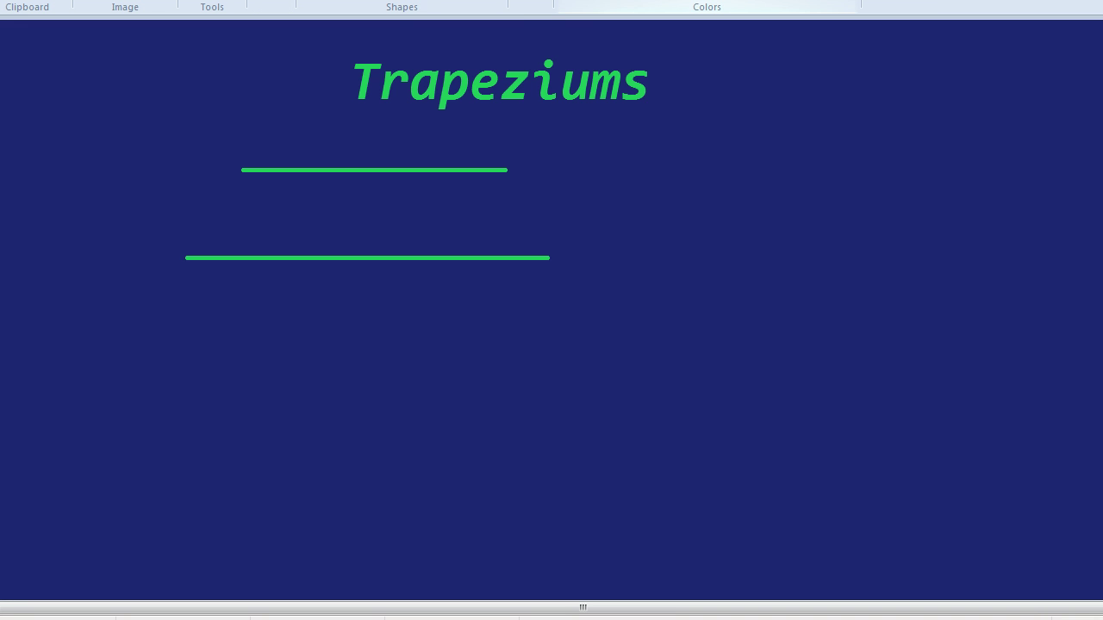
pyautogui.moveTo(361, 157)
pyautogui.mouseDown()
pyautogui.moveTo(371, 165)
pyautogui.moveTo(363, 181)
pyautogui.mouseUp()
pyautogui.moveTo(393, 250)
pyautogui.mouseDown()
pyautogui.moveTo(405, 257)
pyautogui.moveTo(392, 274)
pyautogui.mouseUp()
# Draw the slanted left and right sides joining the parallel sides' ends.
pyautogui.click(239, 42)
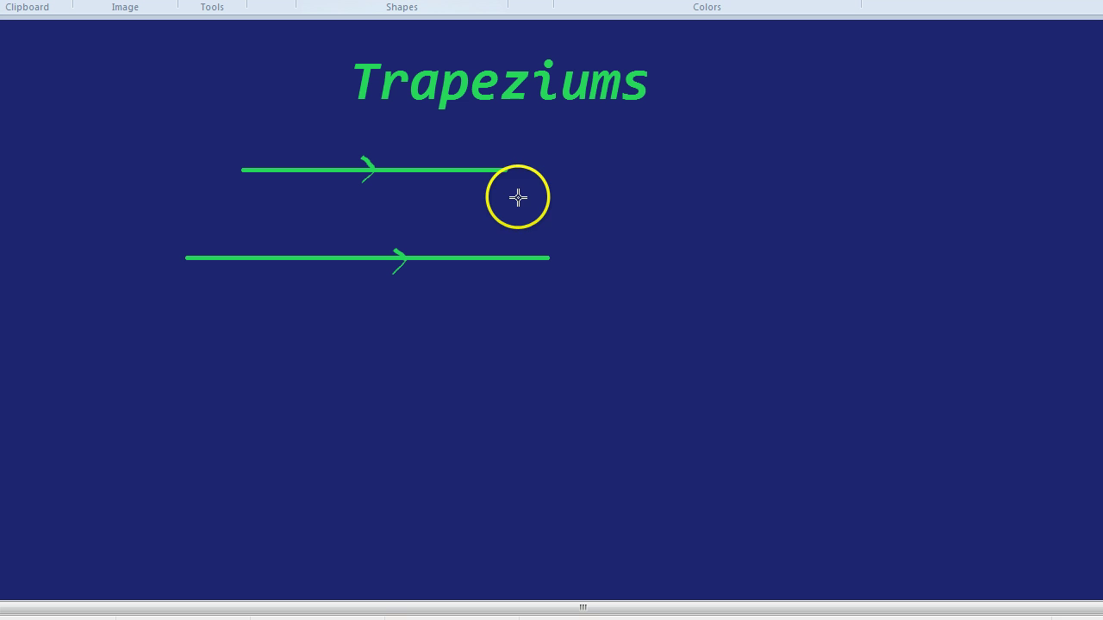
pyautogui.moveTo(504, 168); pyautogui.dragTo(549, 257)
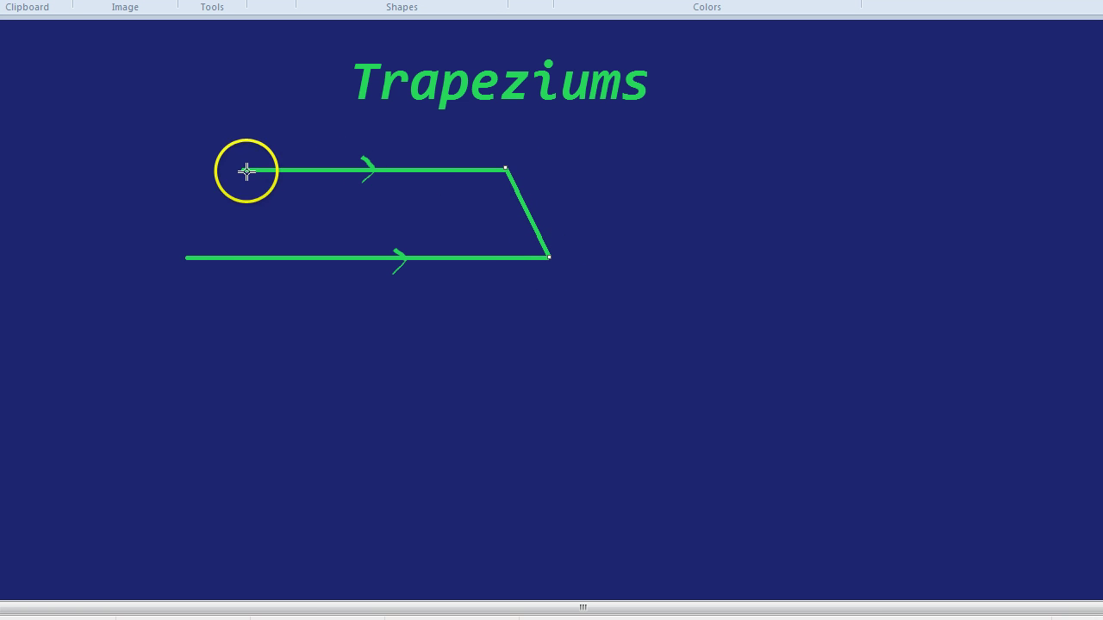
pyautogui.moveTo(241, 170); pyautogui.dragTo(188, 254)
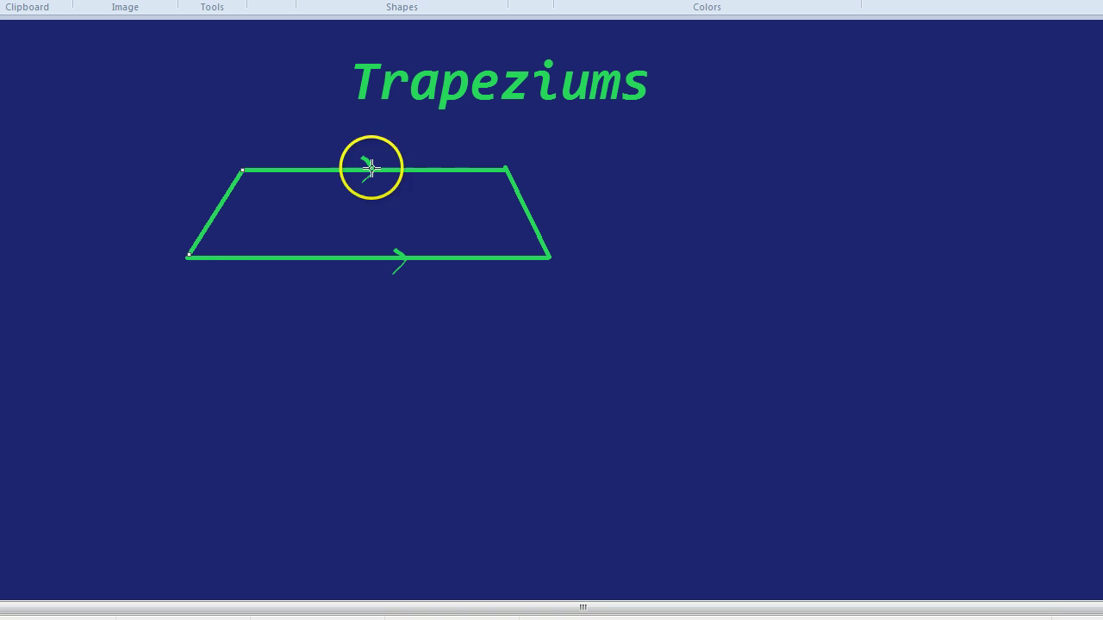
pyautogui.click(439, 166)
# Select the trapezium tightly, paste a copy, and move the copy to the right.
pyautogui.click(206, 160)
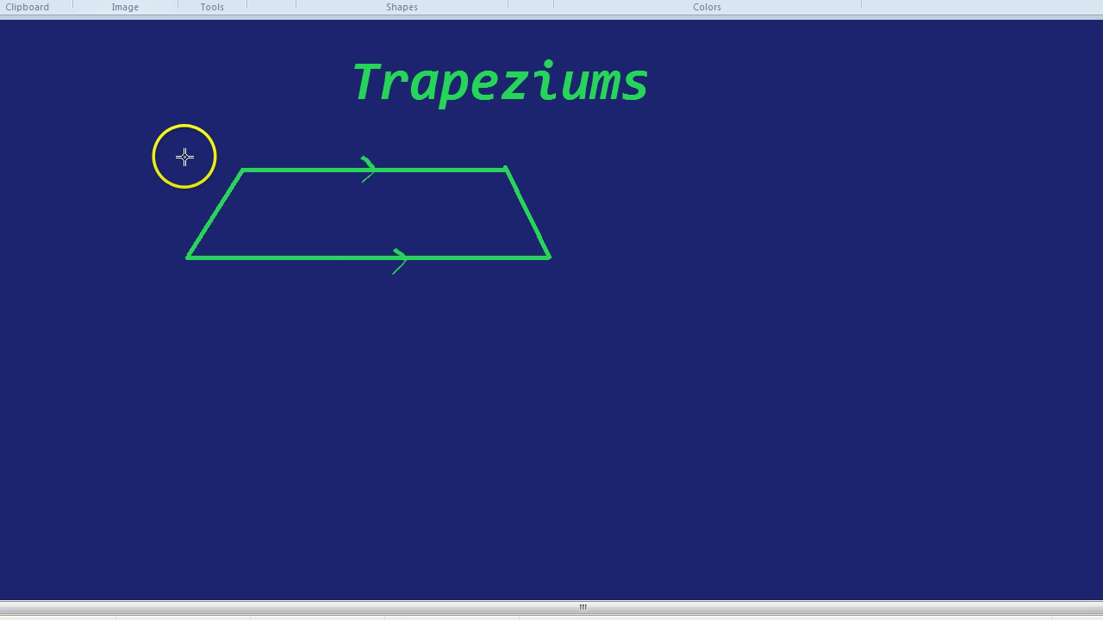
pyautogui.moveTo(159, 144); pyautogui.dragTo(585, 291)
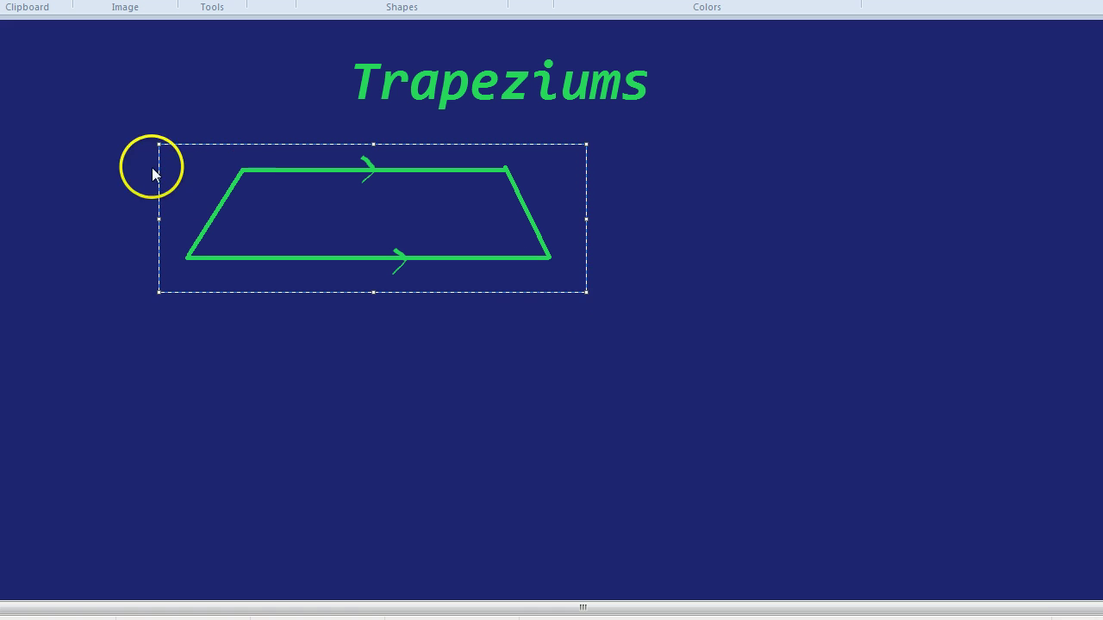
pyautogui.click(189, 98)
pyautogui.moveTo(182, 161); pyautogui.dragTo(553, 265)
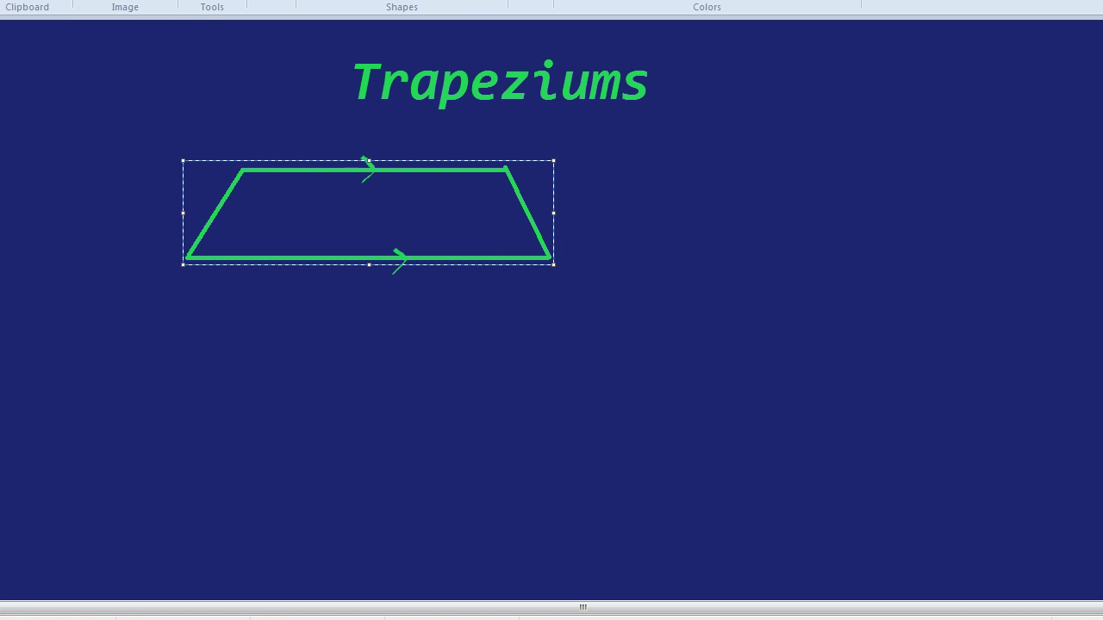
pyautogui.click(647, 207)
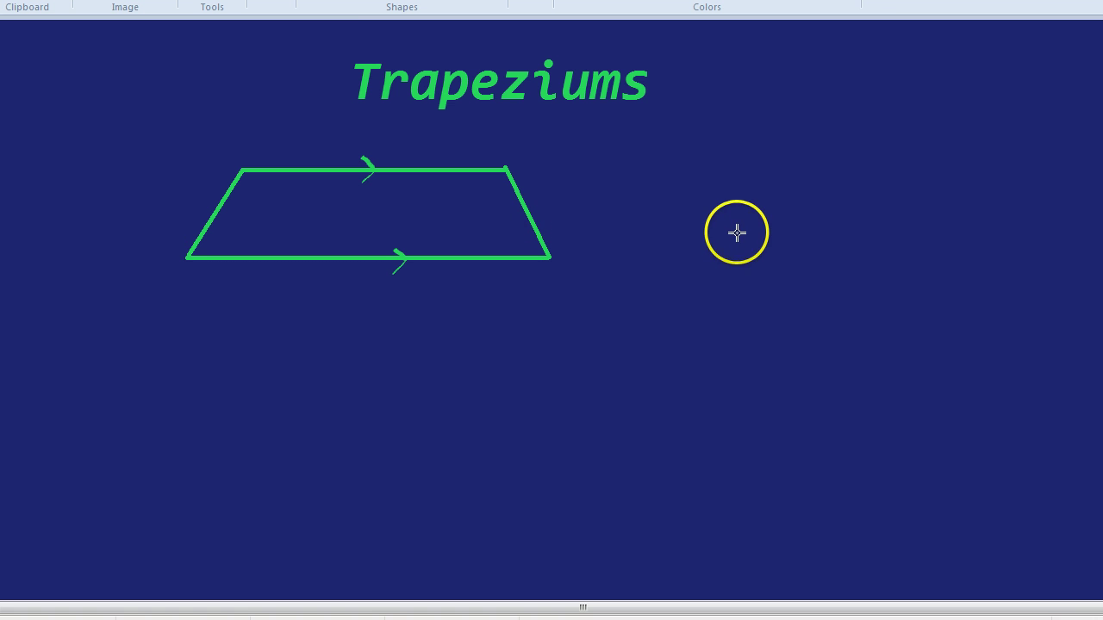
pyautogui.hotkey('ctrl', 'v')
pyautogui.moveTo(238, 78); pyautogui.dragTo(804, 211)
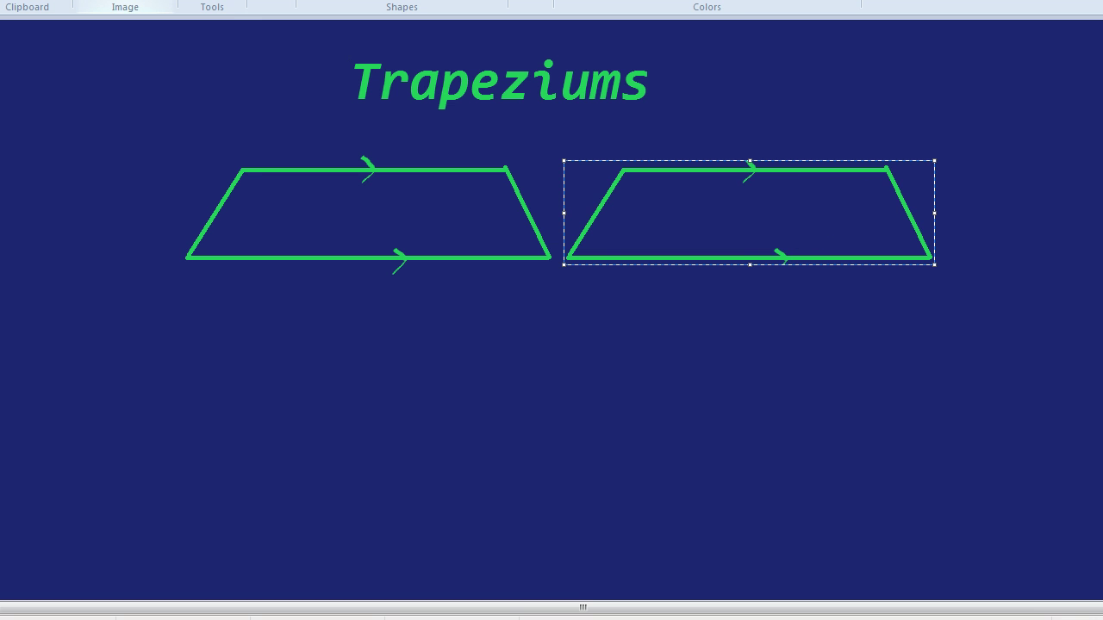
# Rotate the copy 180° and slide it left against the original's right edge.
pyautogui.click(125, 2)
pyautogui.click(172, 45)
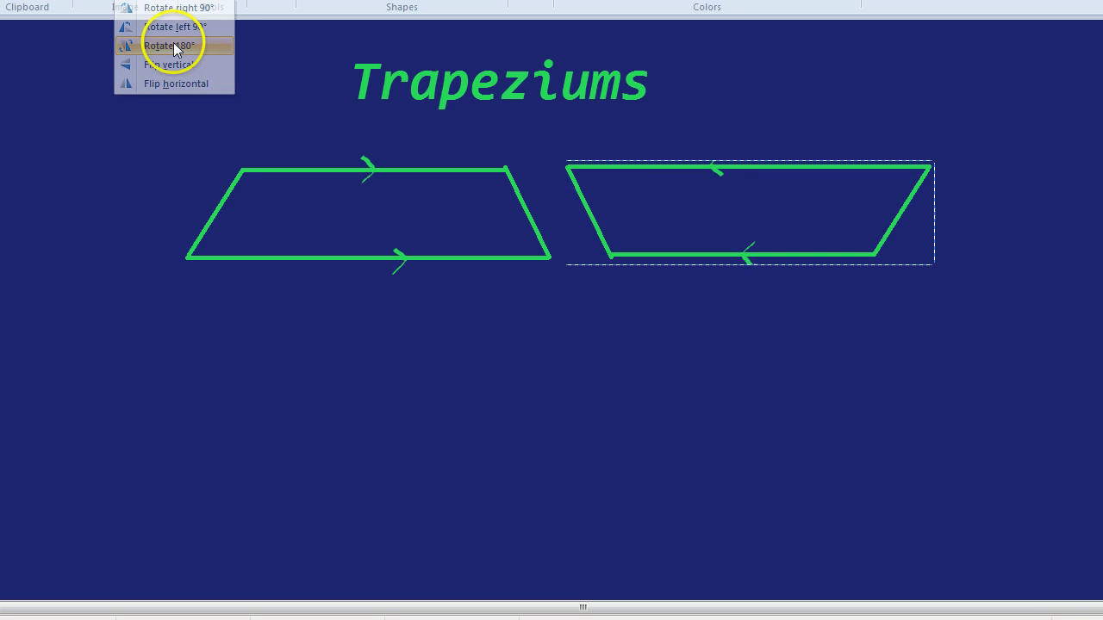
pyautogui.moveTo(704, 190); pyautogui.dragTo(646, 191)
pyautogui.click(570, 116)
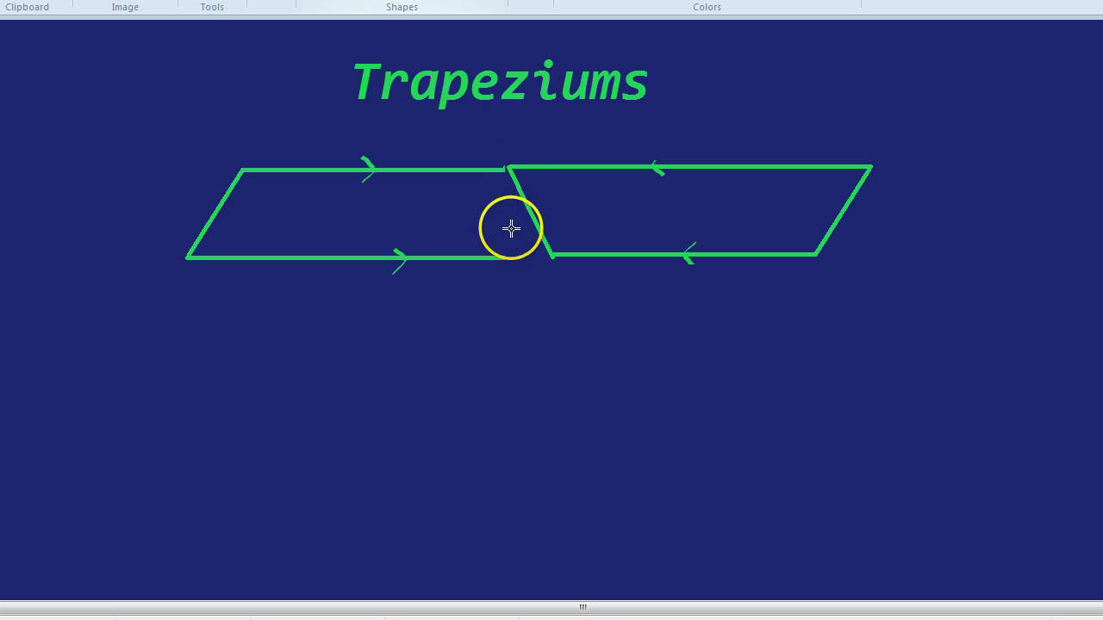
# Draw a short level line joining the two shapes' bottom edges.
pyautogui.moveTo(500, 256); pyautogui.dragTo(548, 256)
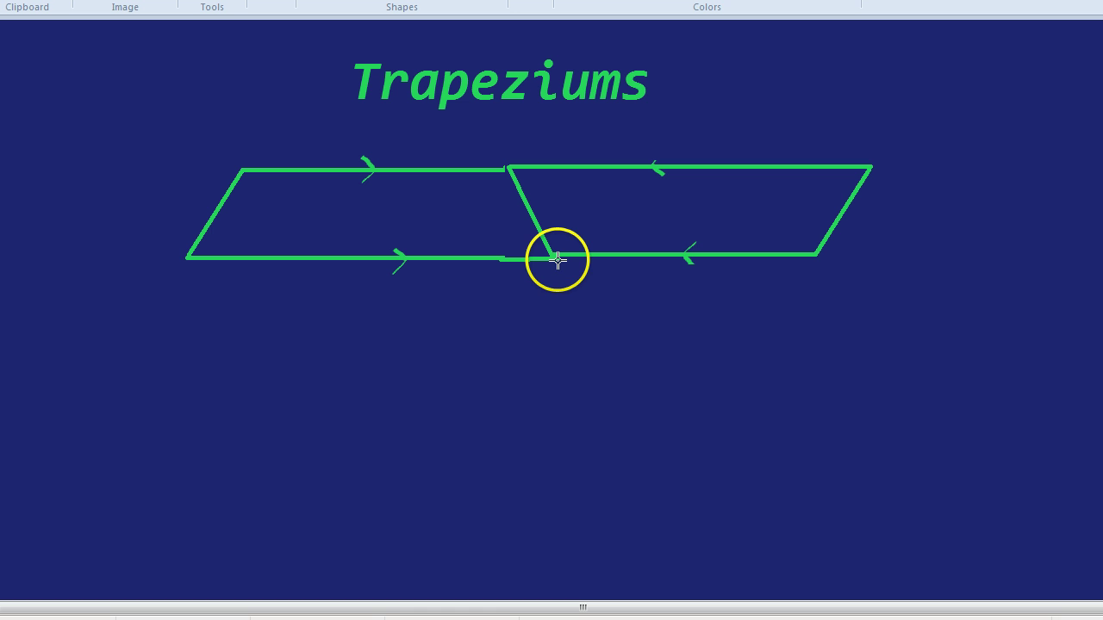
pyautogui.moveTo(555, 256); pyautogui.dragTo(557, 259)
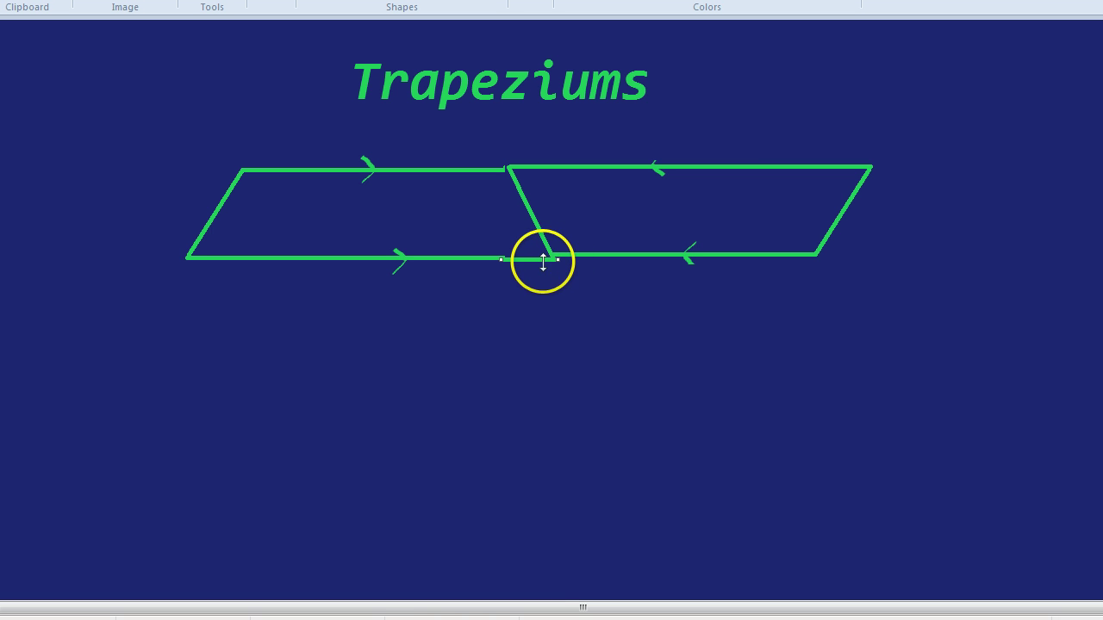
pyautogui.click(593, 293)
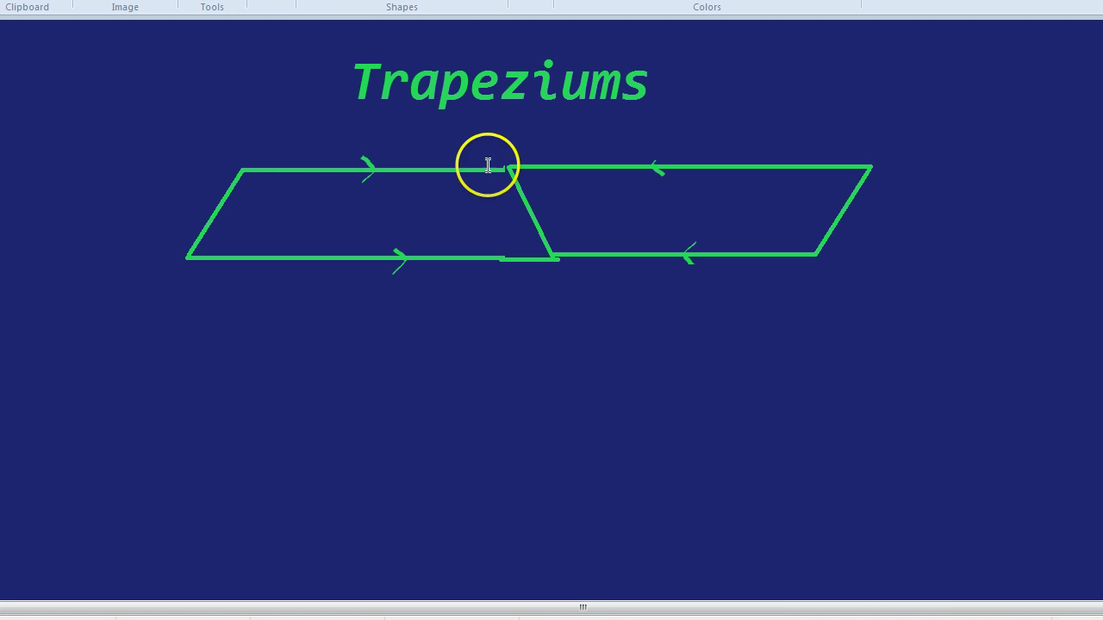
# Label the left trapezium's top side 'a' and bottom side 'b' in yellow.
pyautogui.click(344, 140)
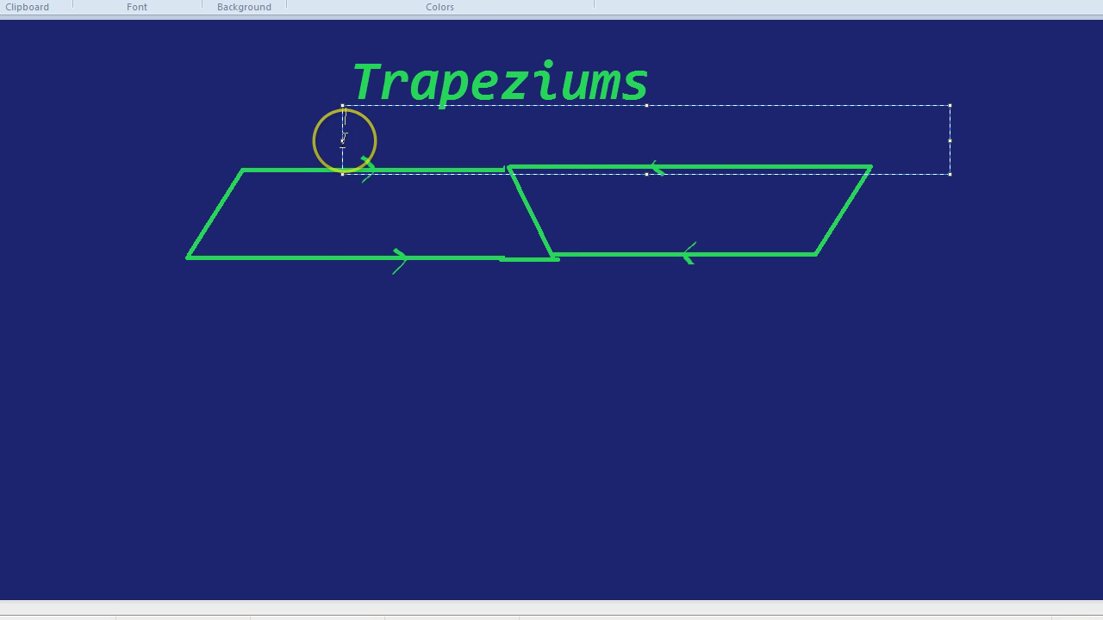
pyautogui.write('a')
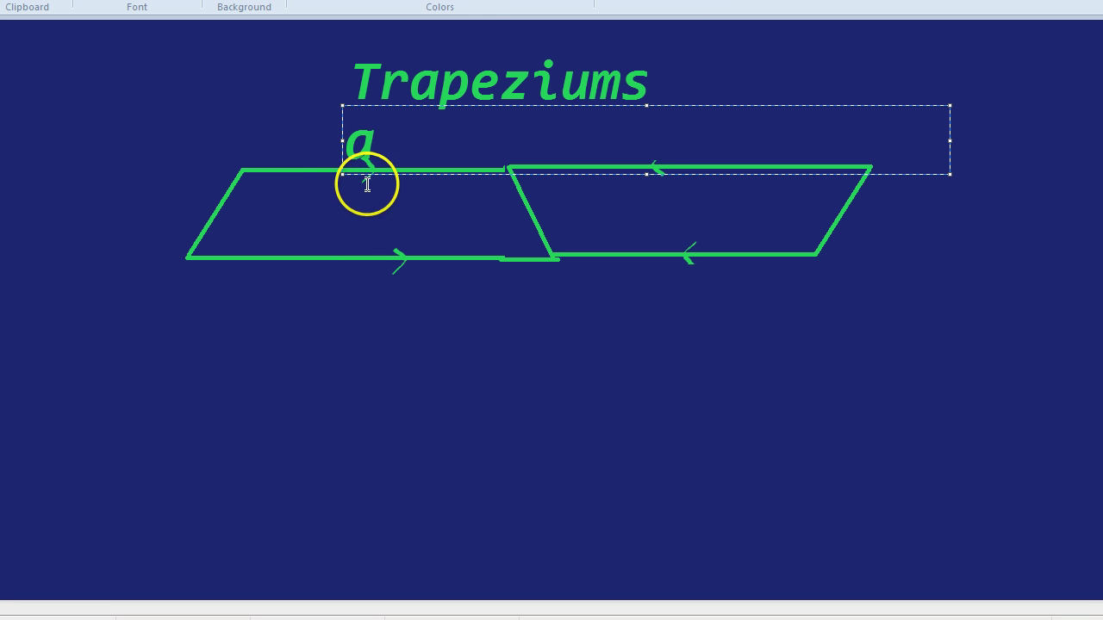
pyautogui.press('BackSpace')
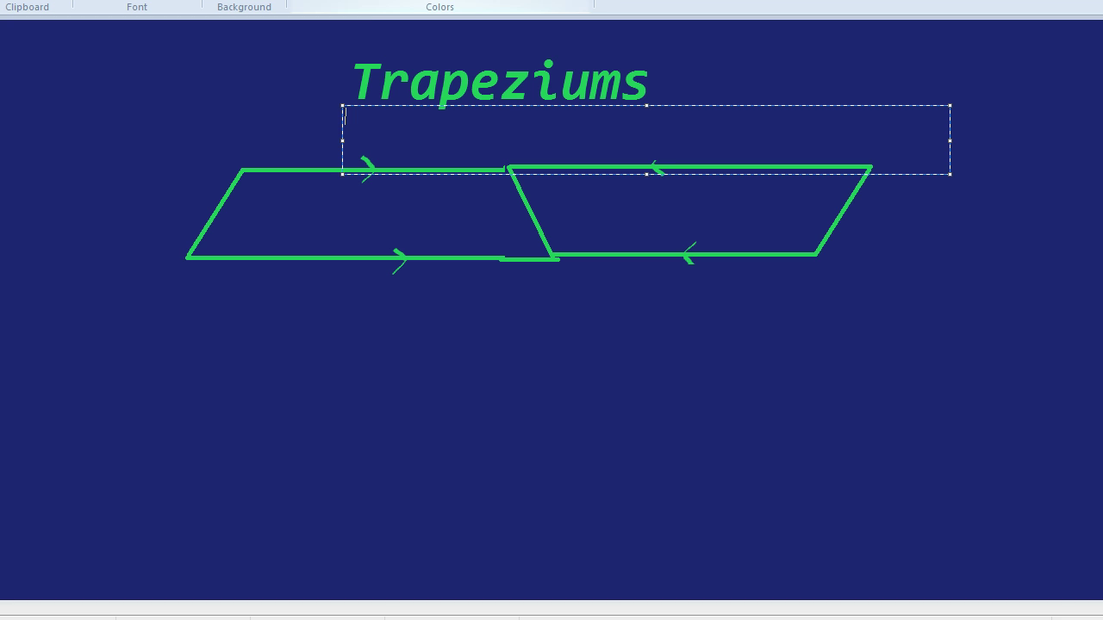
pyautogui.click(336, 143)
pyautogui.click(325, 143)
pyautogui.write('a')
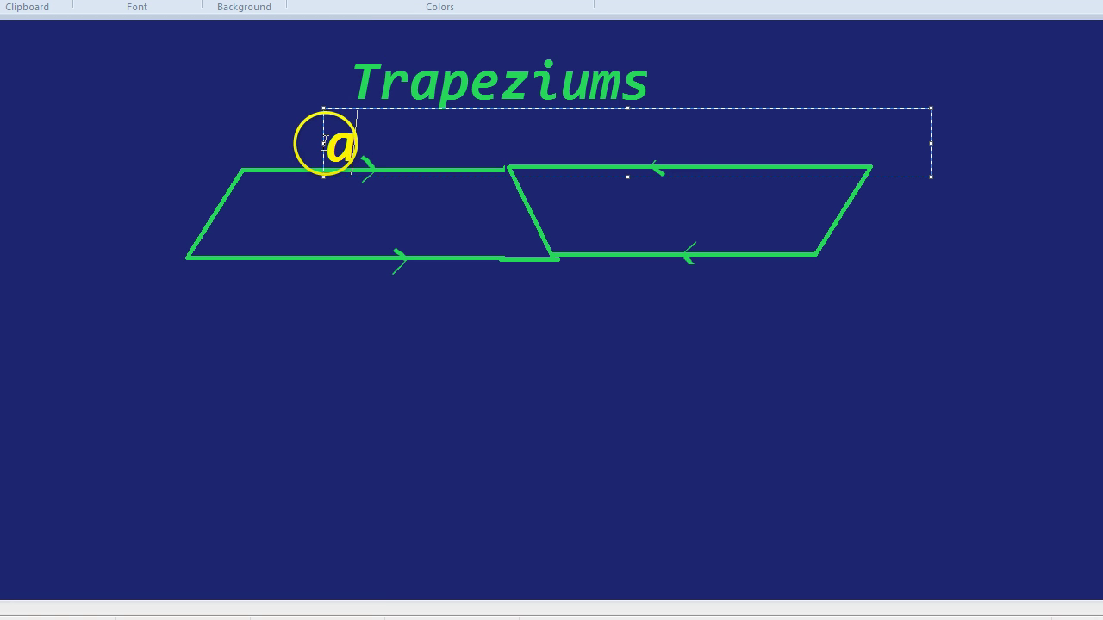
pyautogui.click(366, 287)
pyautogui.click(365, 286)
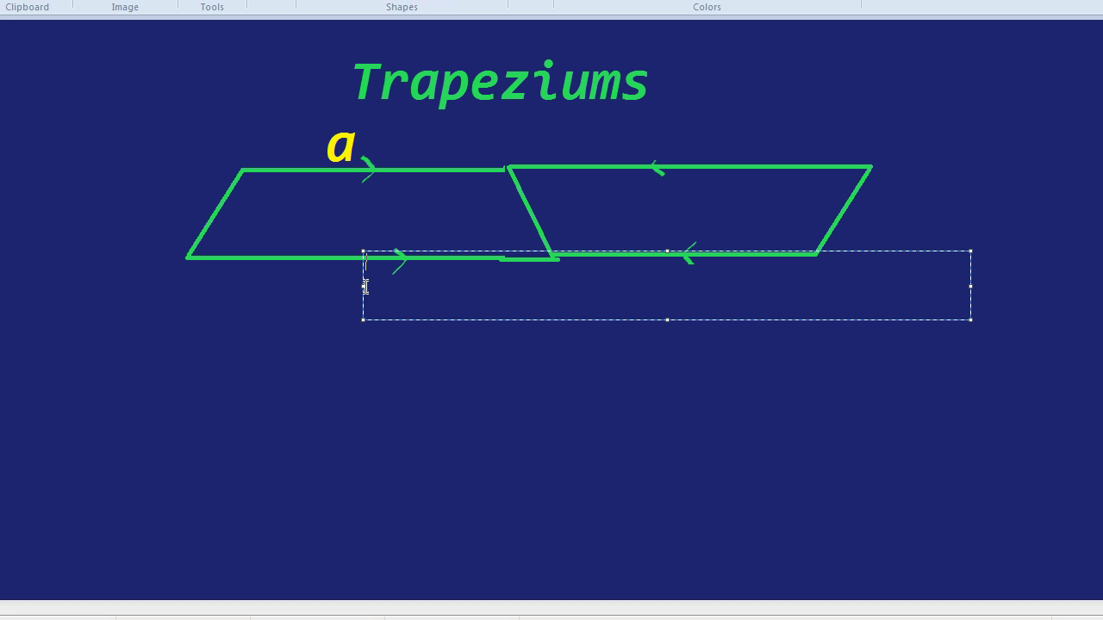
pyautogui.write('b')
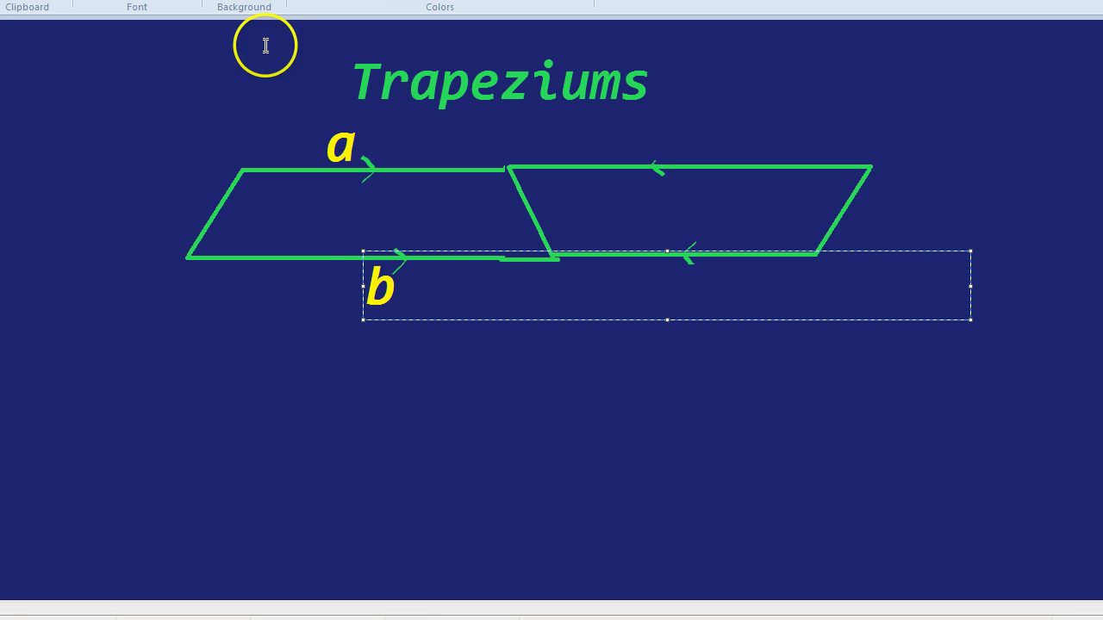
pyautogui.click(64, 0)
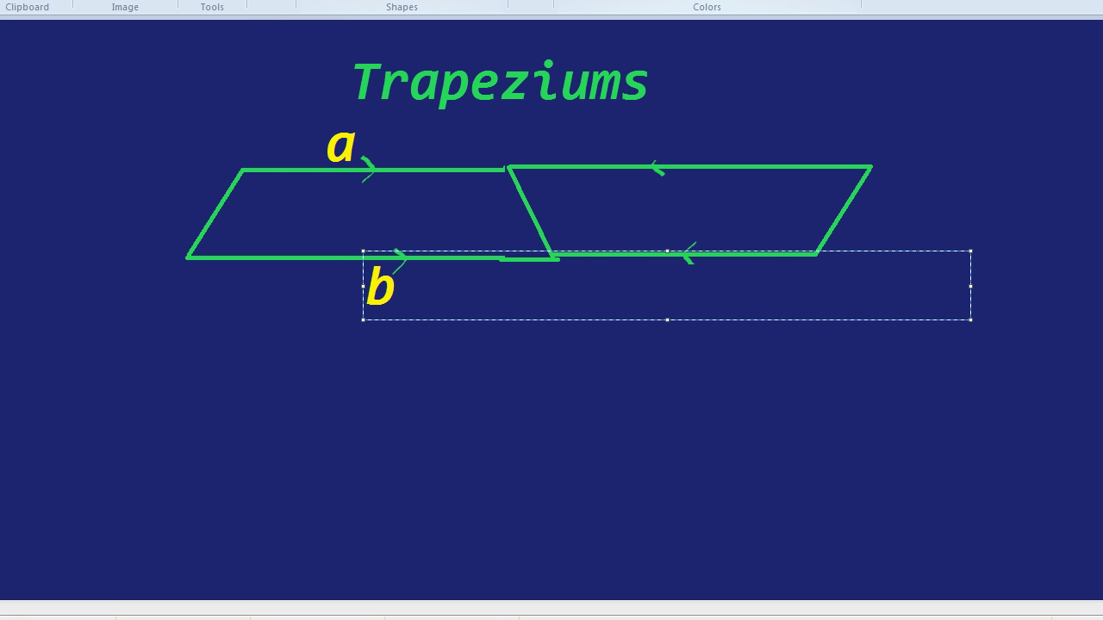
pyautogui.click(319, 1)
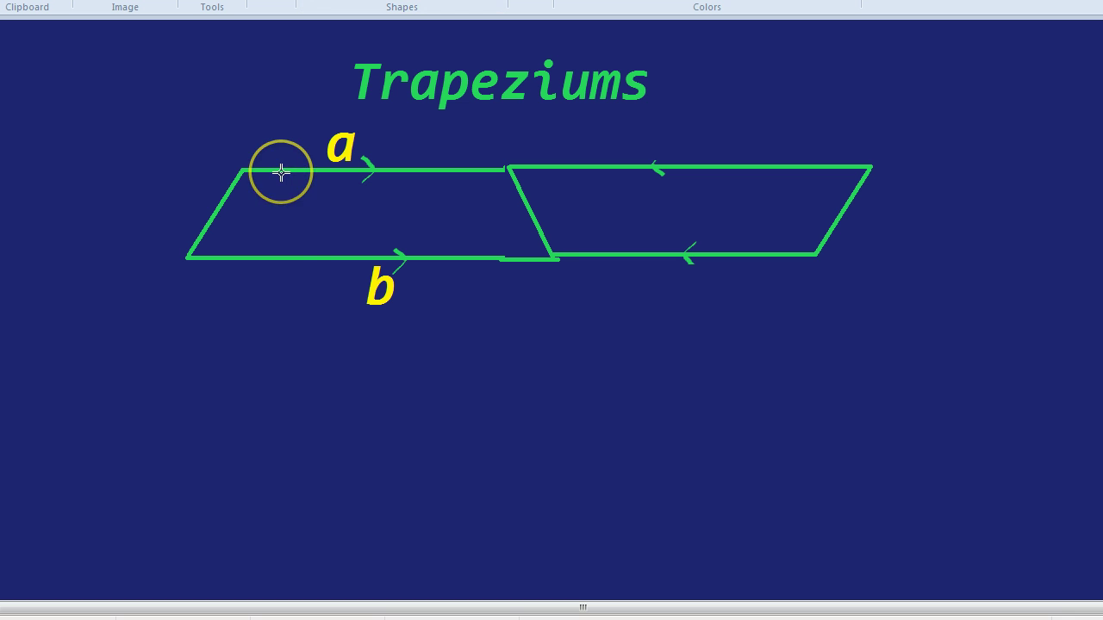
# Draw a yellow vertical height line between the parallel sides and label it 'h'.
pyautogui.moveTo(281, 173); pyautogui.dragTo(282, 257)
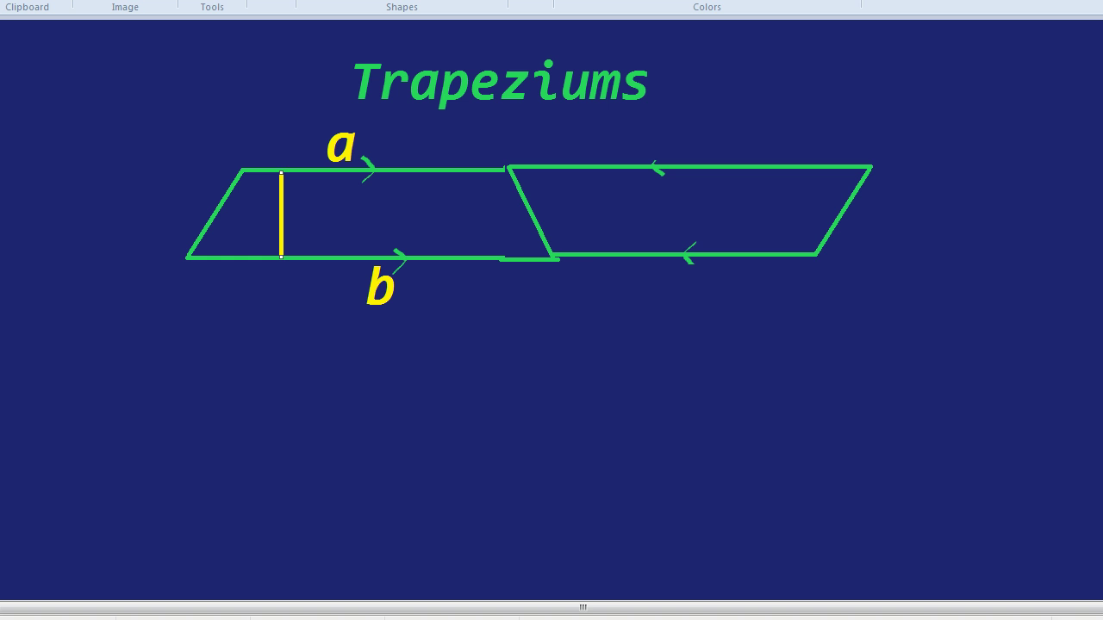
pyautogui.click(291, 211)
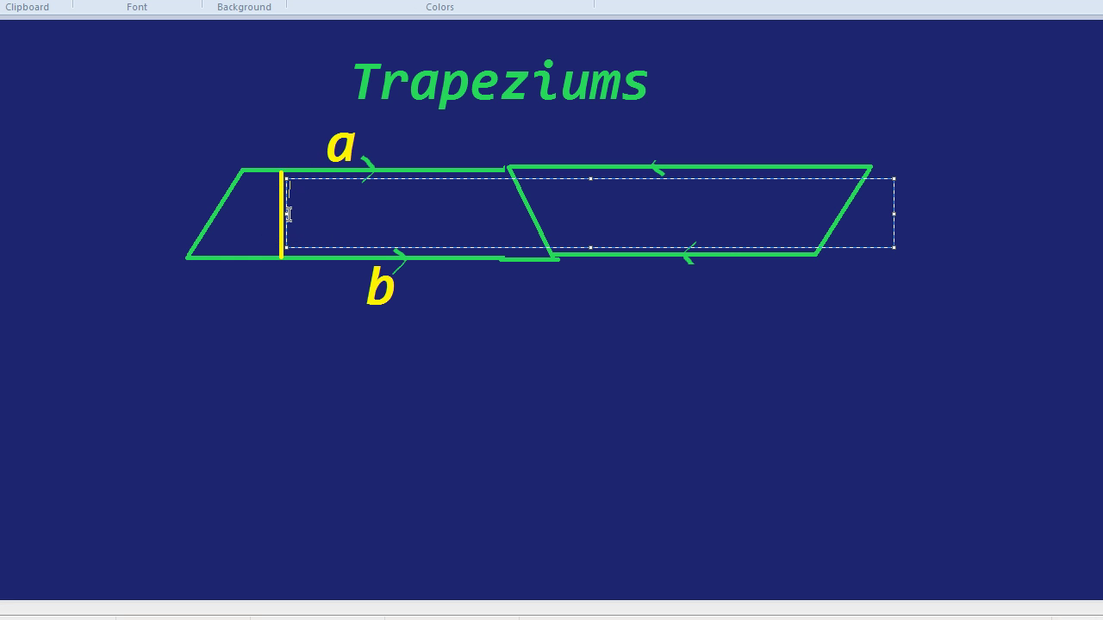
pyautogui.write('h')
pyautogui.click(693, 251)
# Put a yellow 'a' below the right trapezium and a 'b' above it.
pyautogui.click(672, 296)
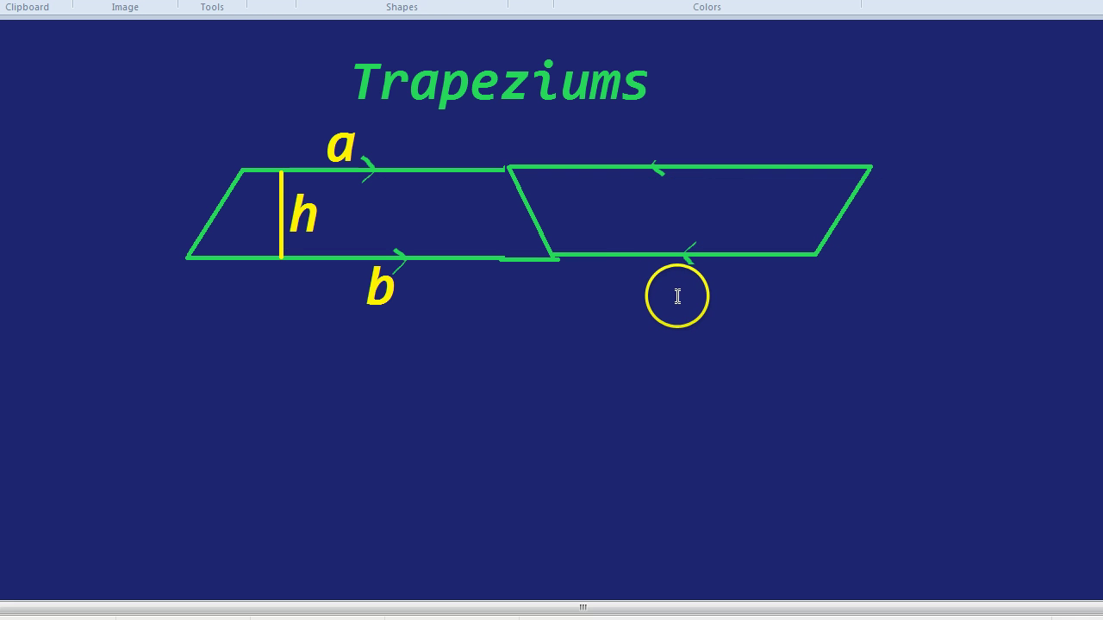
pyautogui.click(677, 295)
pyautogui.write('a')
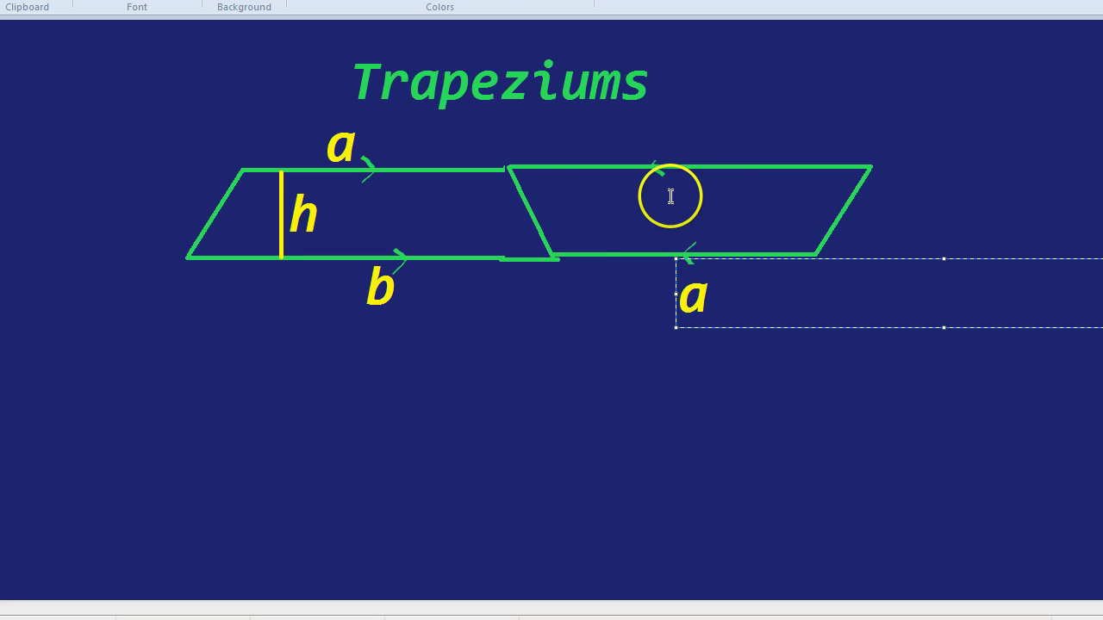
pyautogui.click(668, 137)
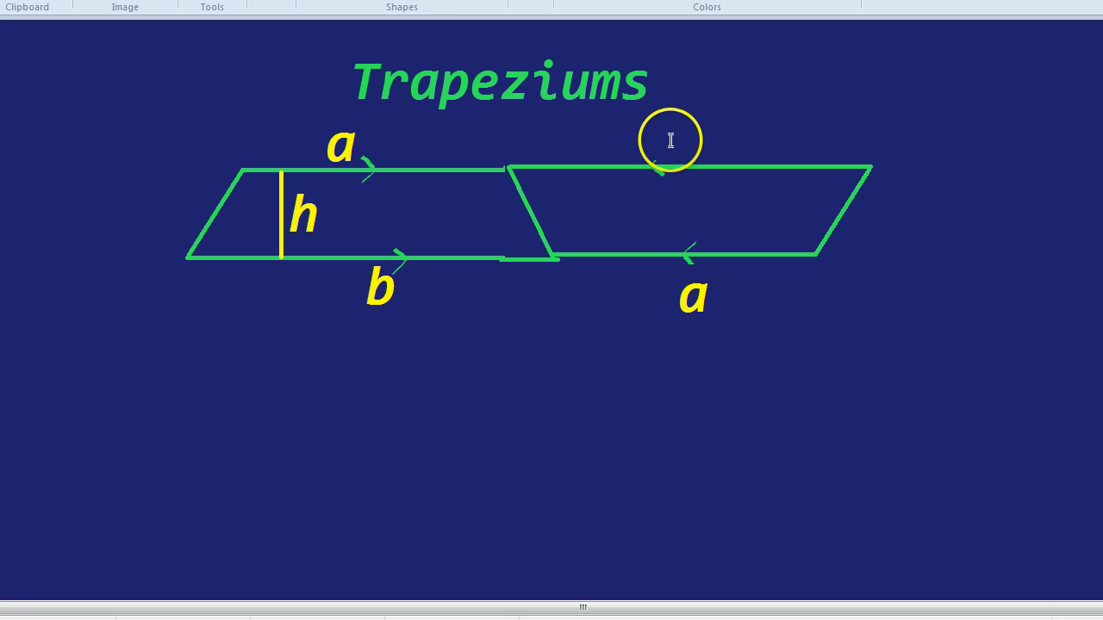
pyautogui.click(669, 140)
pyautogui.write('b')
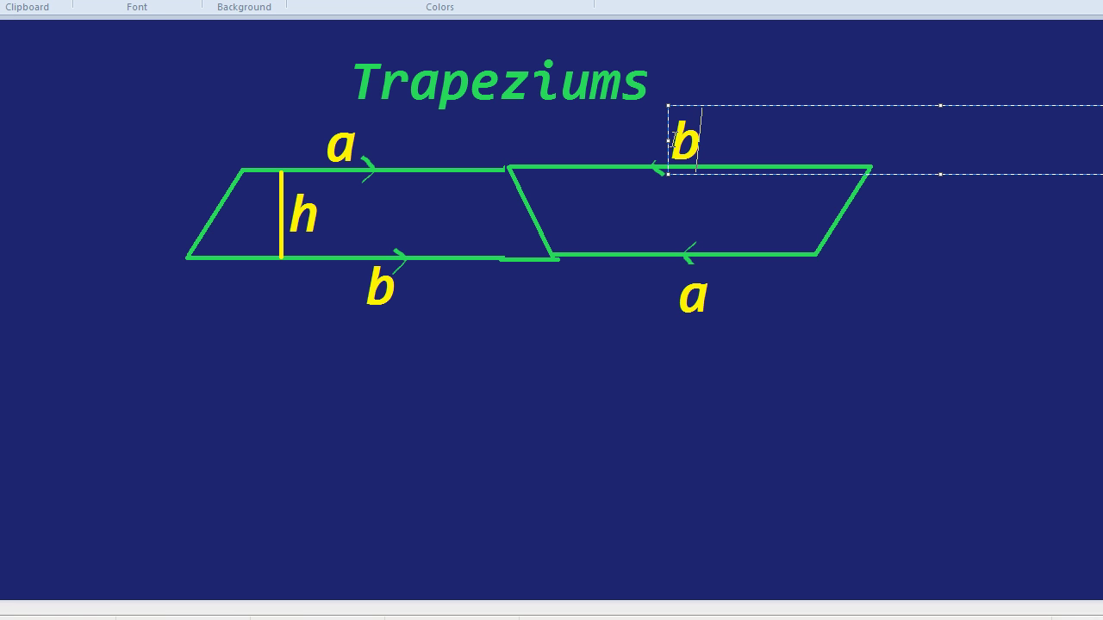
pyautogui.click(660, 147)
pyautogui.click(505, 186)
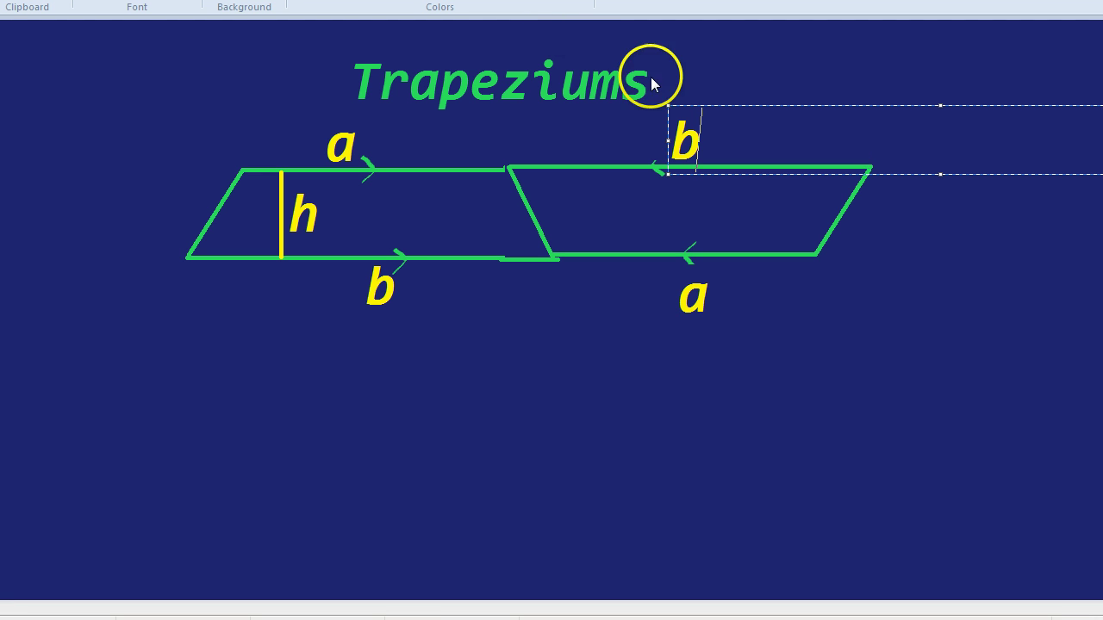
pyautogui.click(69, 0)
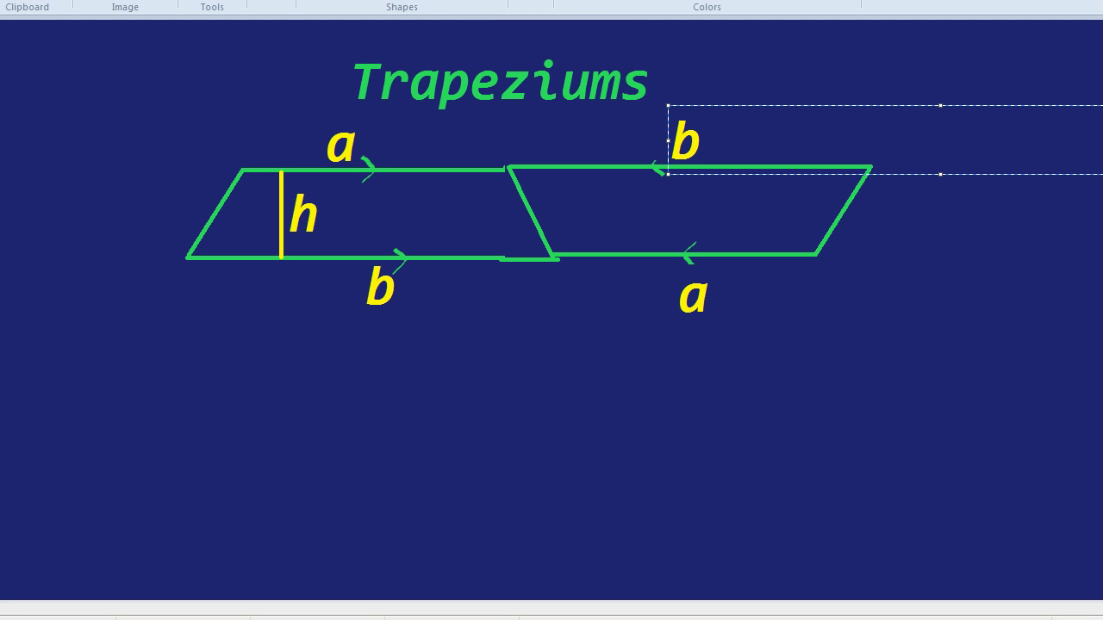
pyautogui.click(279, 390)
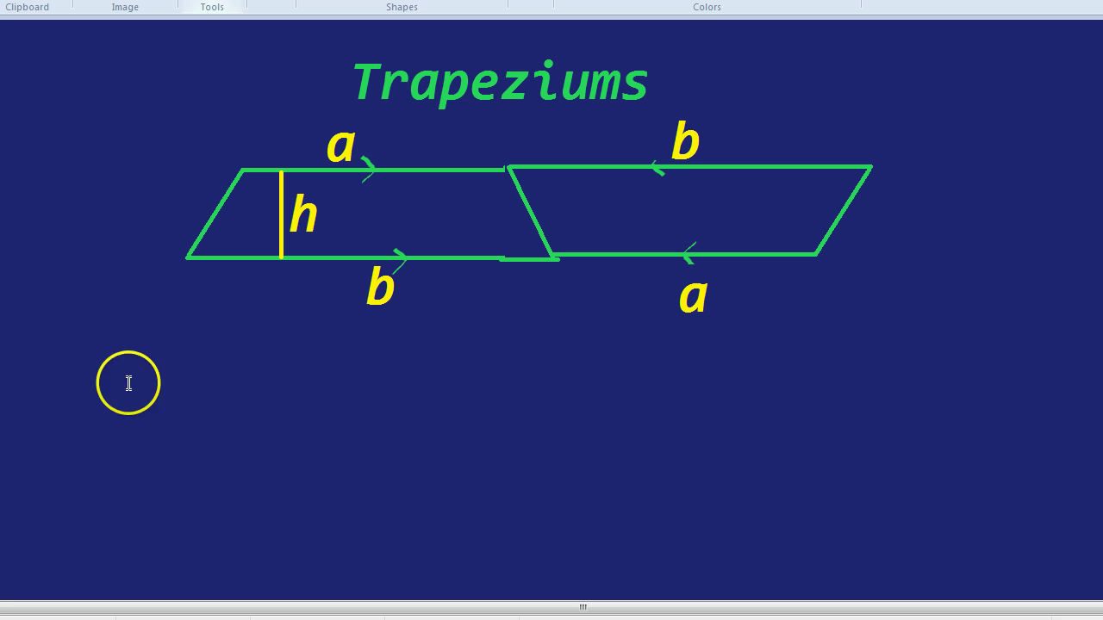
# Write 'base x height' at left and the formula '1/2(a + b) x h' below the shapes.
pyautogui.click(12, 367)
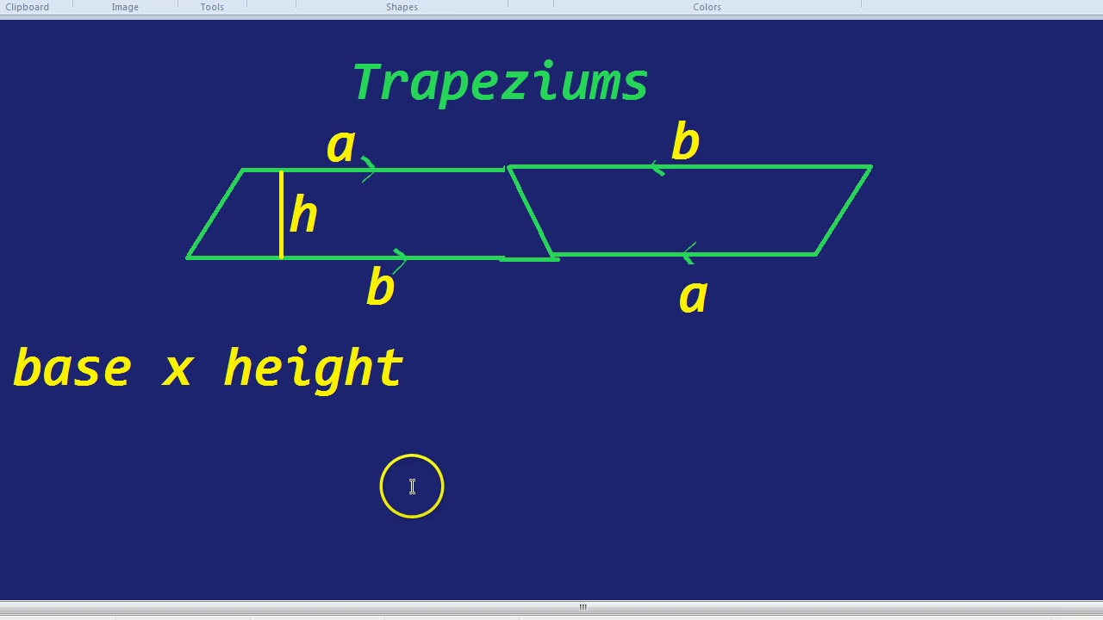
pyautogui.click(269, 507)
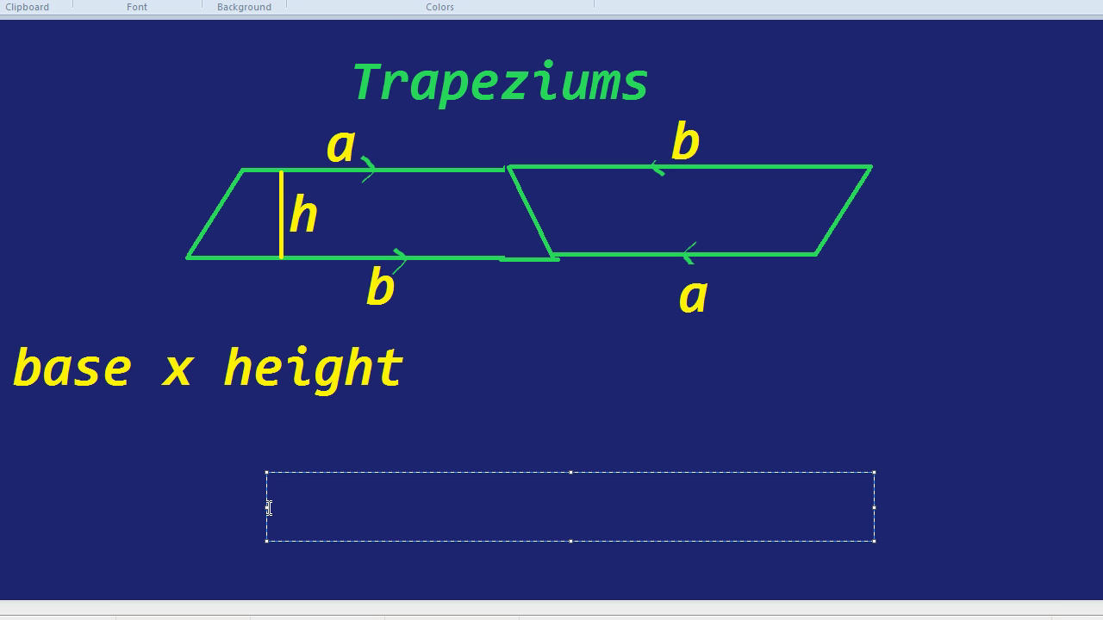
pyautogui.write('a +')
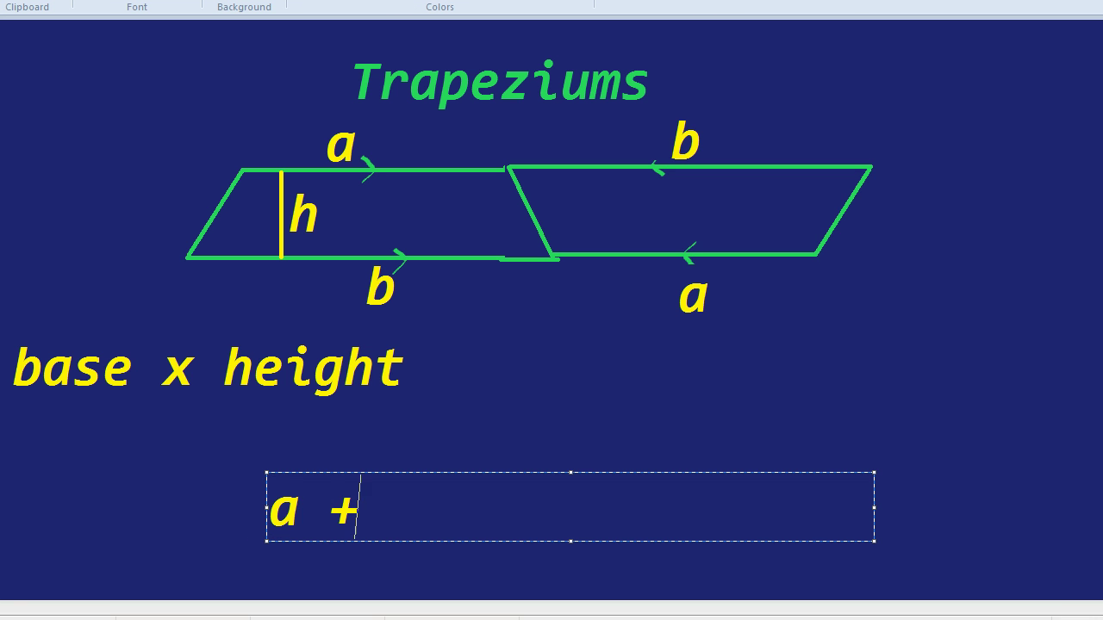
pyautogui.write(' b)')
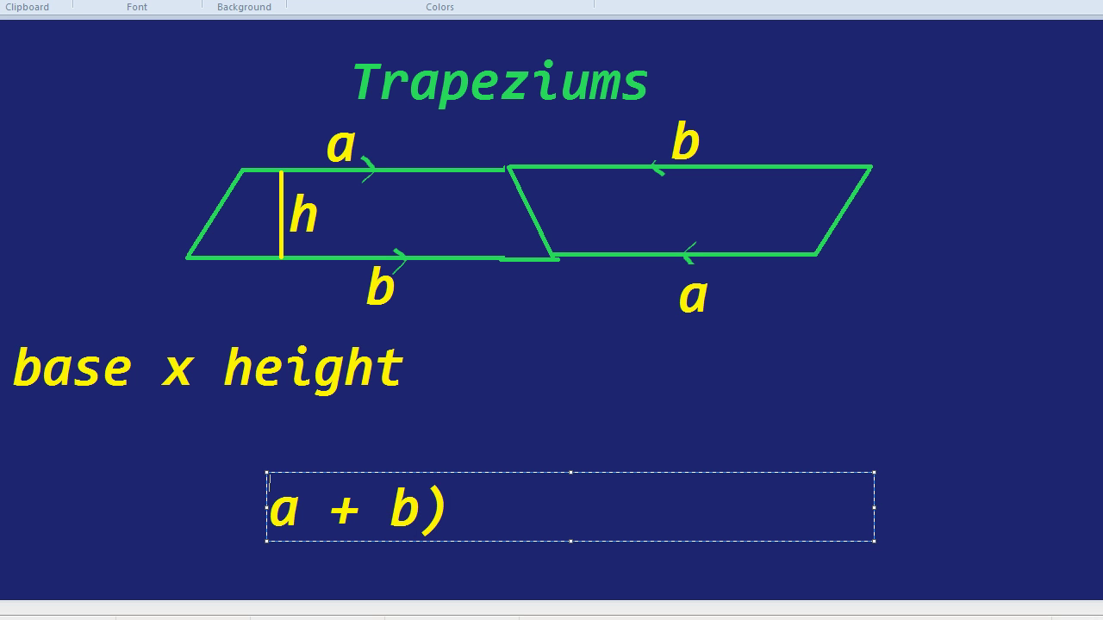
pyautogui.write('(')
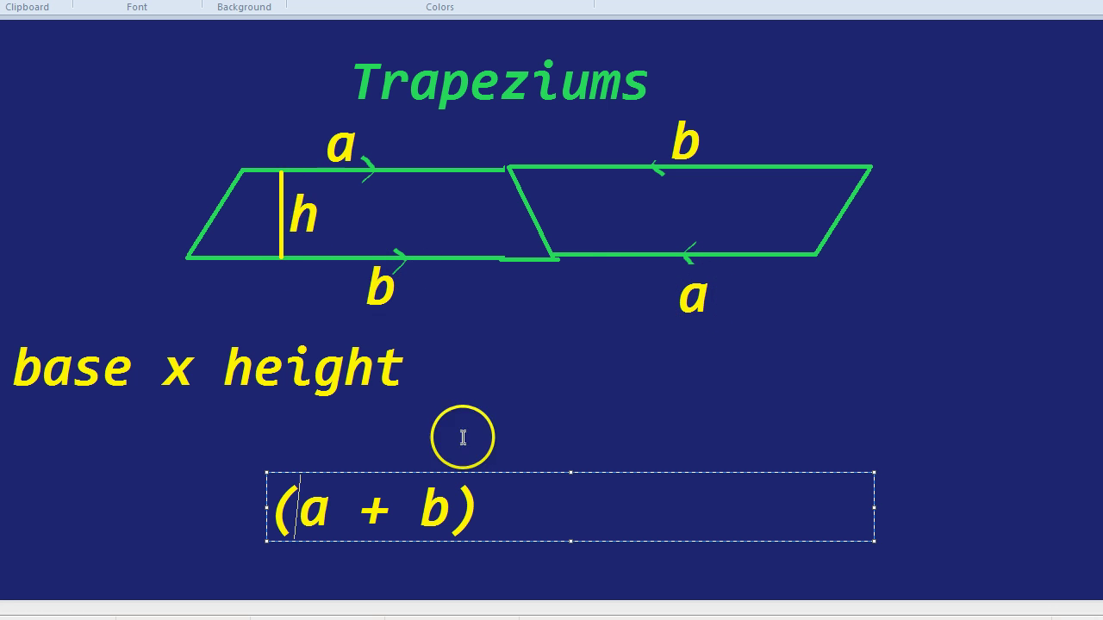
pyautogui.click(500, 504)
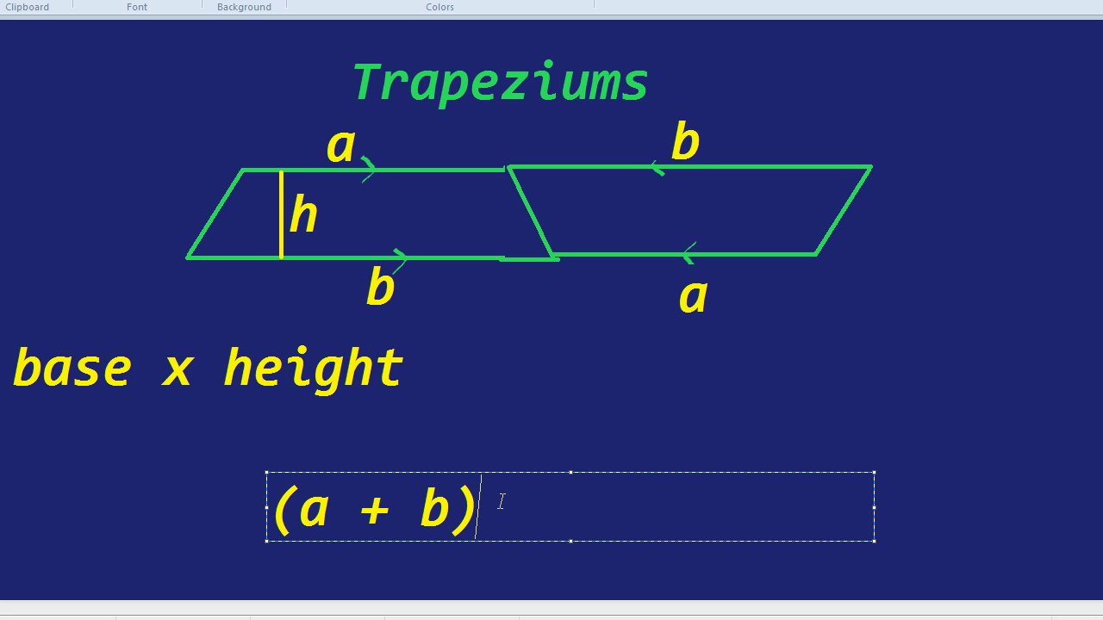
pyautogui.write('xh')
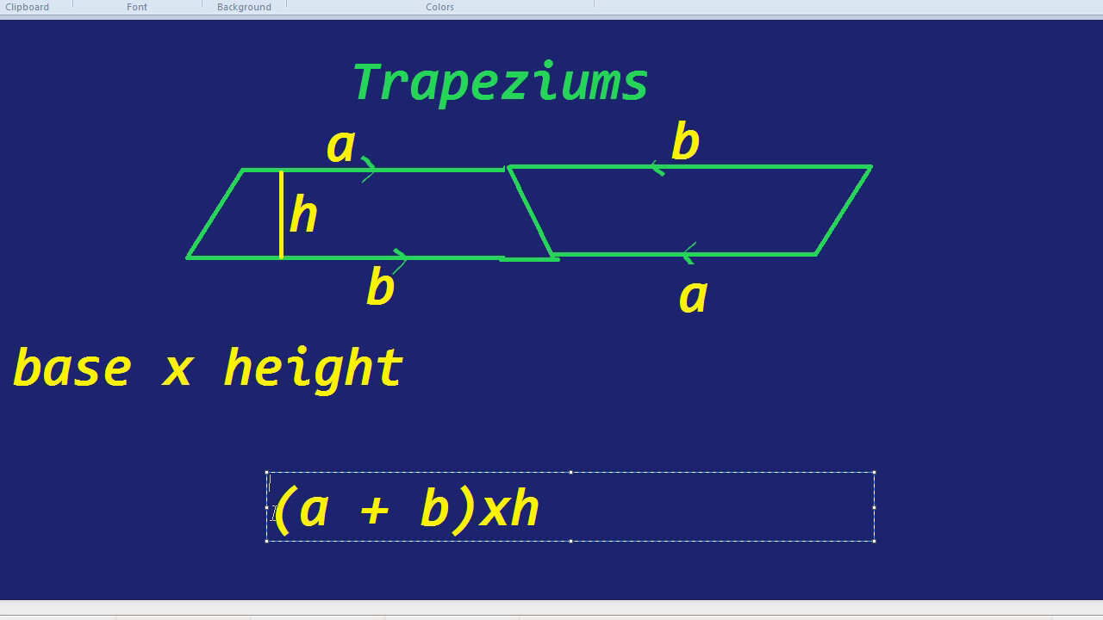
pyautogui.write('1/2')
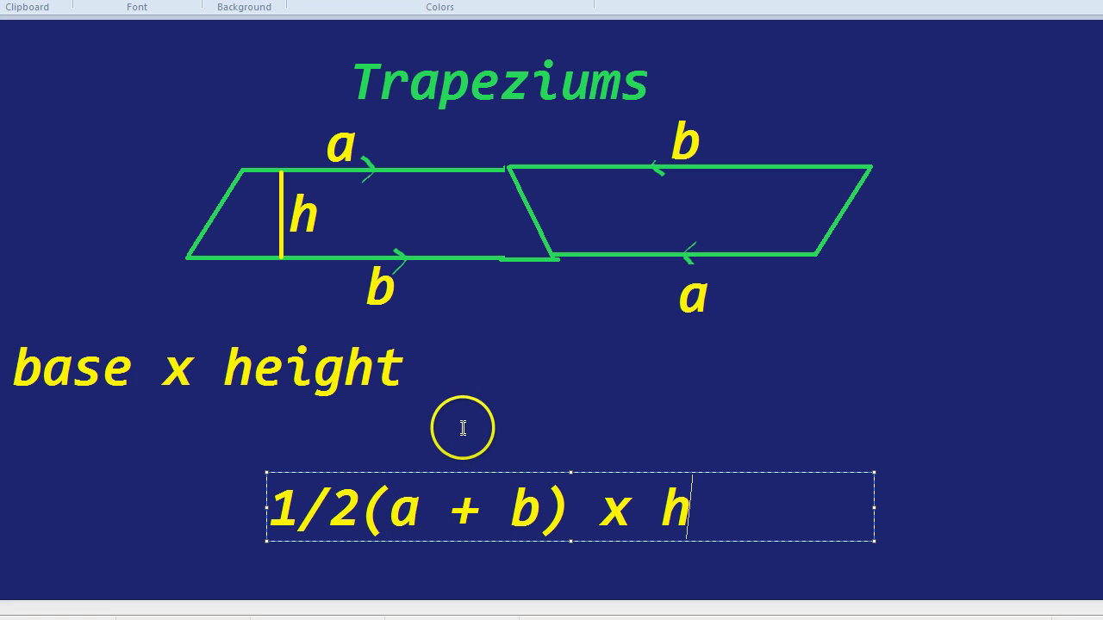
pyautogui.click(554, 422)
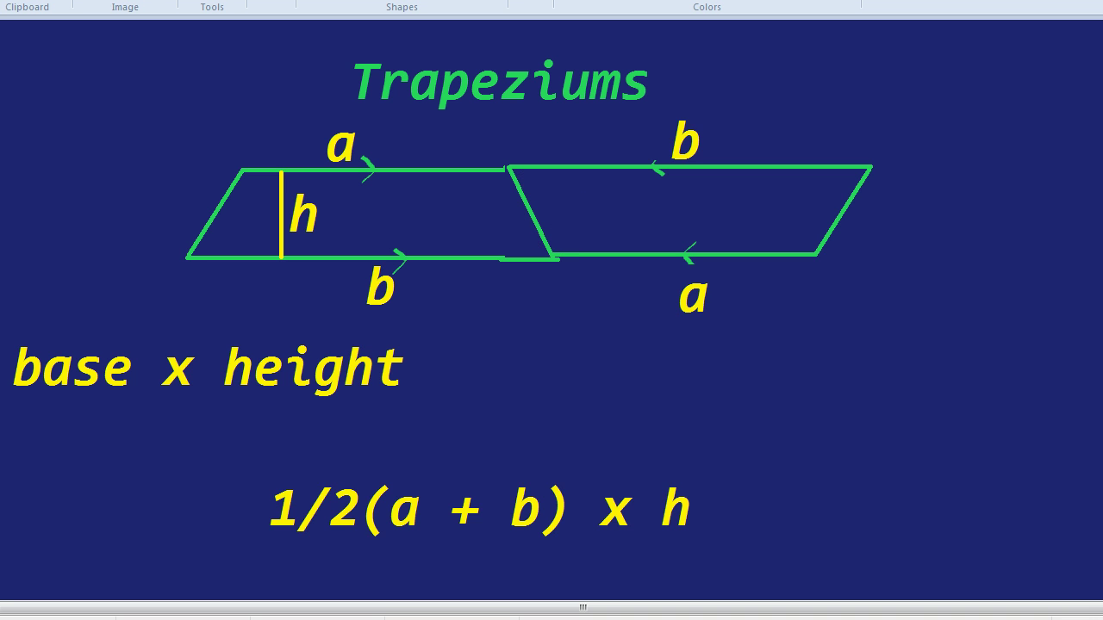
# Undo back to the title and original trapezium, restoring its left slanted side.
pyautogui.hotkey('ctrl', 'z')
pyautogui.hotkey('ctrl', 'z')
pyautogui.hotkey('ctrl', 'z')
pyautogui.hotkey('ctrl', 'z')
pyautogui.hotkey('ctrl', 'z')
pyautogui.hotkey('ctrl', 'z')
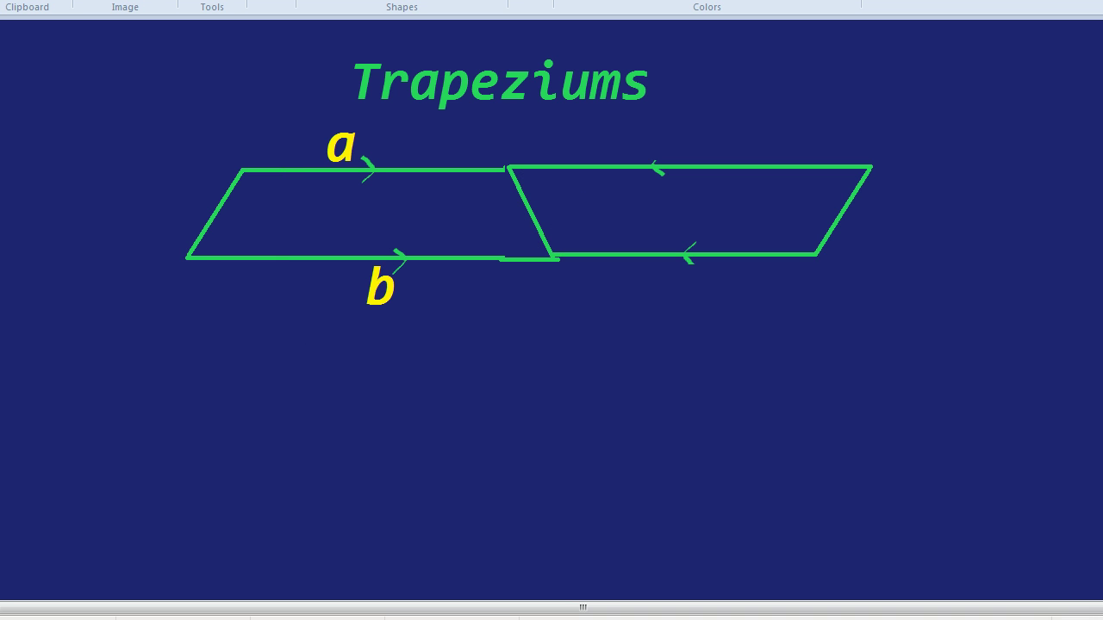
pyautogui.hotkey('ctrl', 'z')
pyautogui.hotkey('ctrl', 'z')
pyautogui.hotkey('ctrl', 'z')
pyautogui.hotkey('ctrl', 'z')
pyautogui.hotkey('ctrl', 'z')
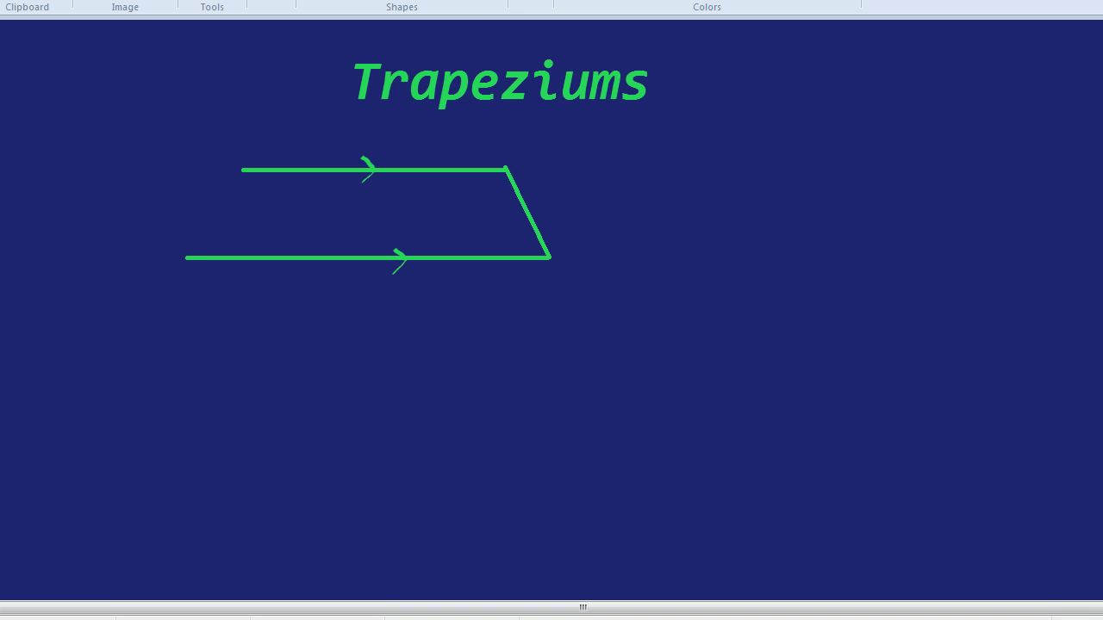
pyautogui.hotkey('ctrl', 'y')
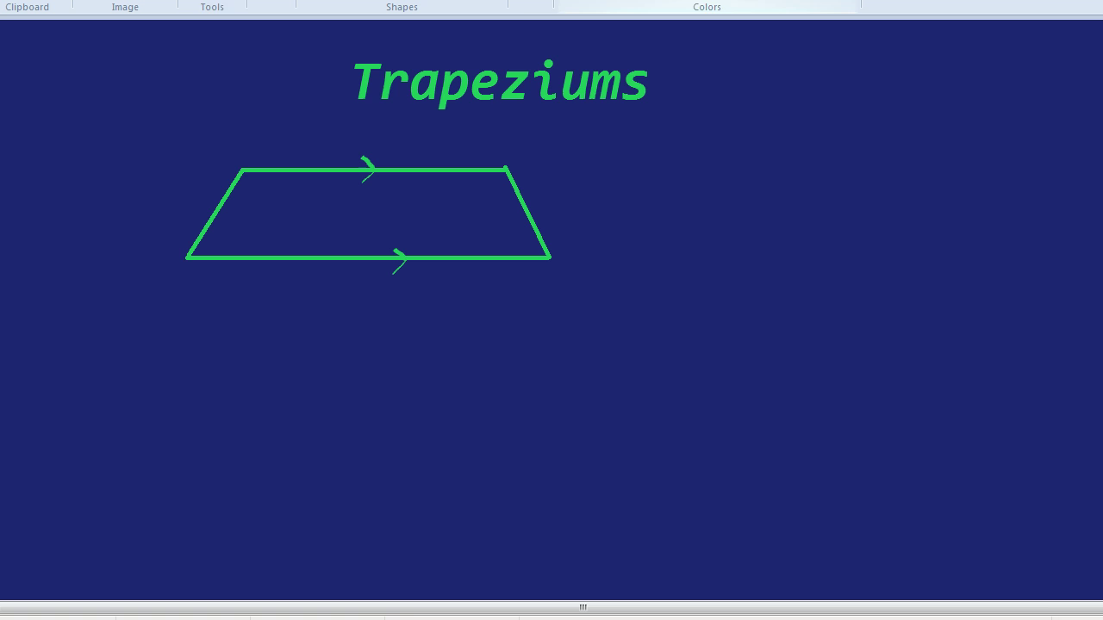
# Fill the trapezium's outline purple, undoing an accidental purple background fill.
pyautogui.click(276, 163)
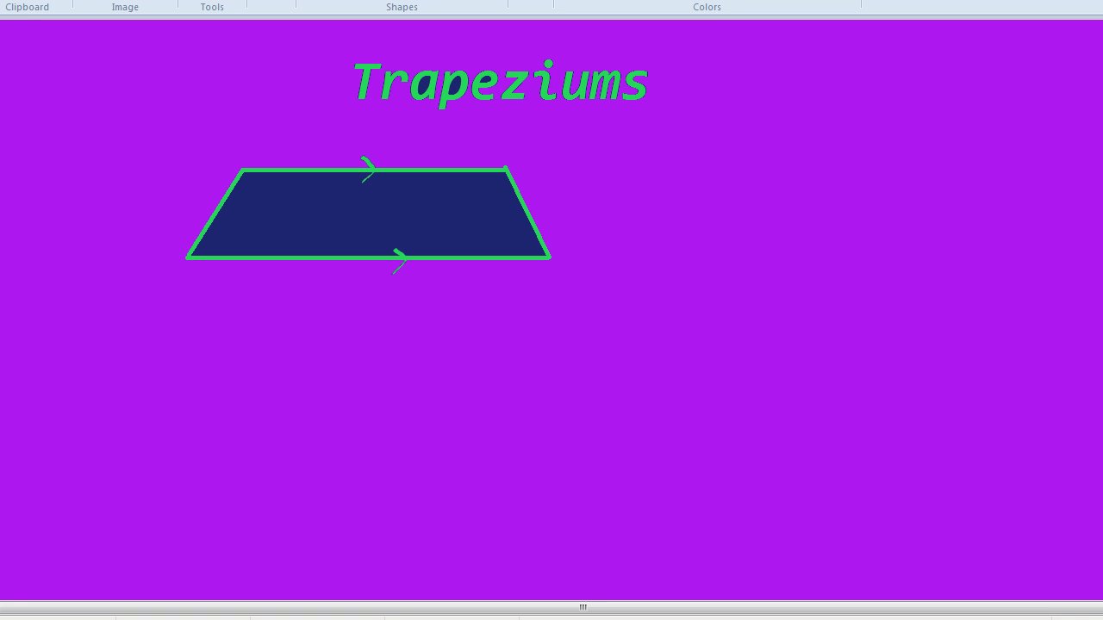
pyautogui.hotkey('ctrl', 'z')
pyautogui.click(280, 169)
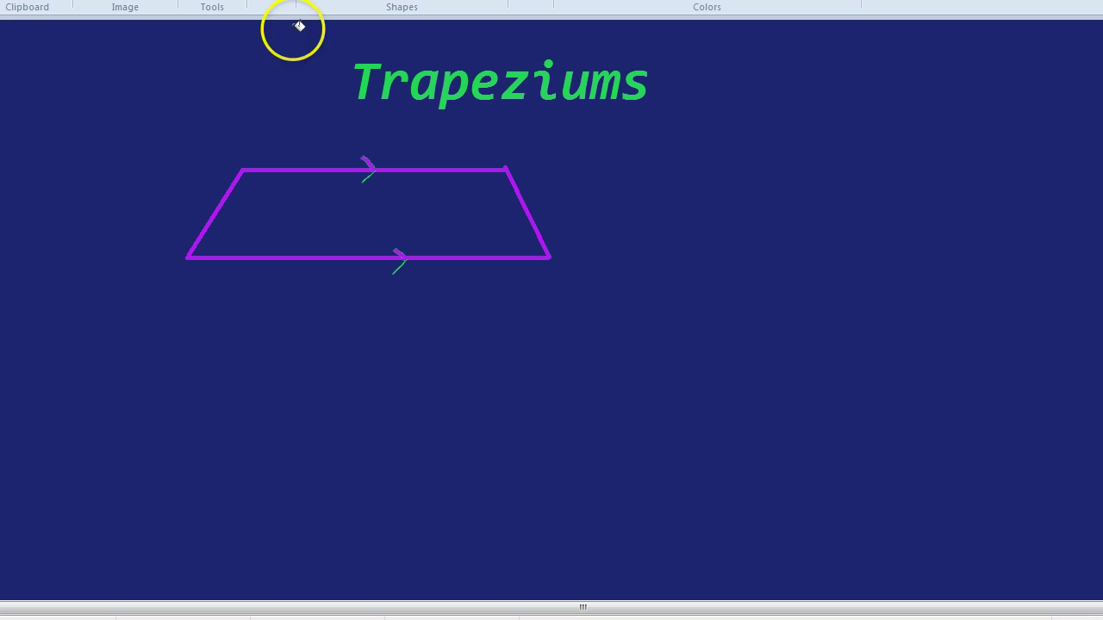
# Label the base '8cm' and the top side '6cm' in purple.
pyautogui.click(333, 300)
pyautogui.write('8')
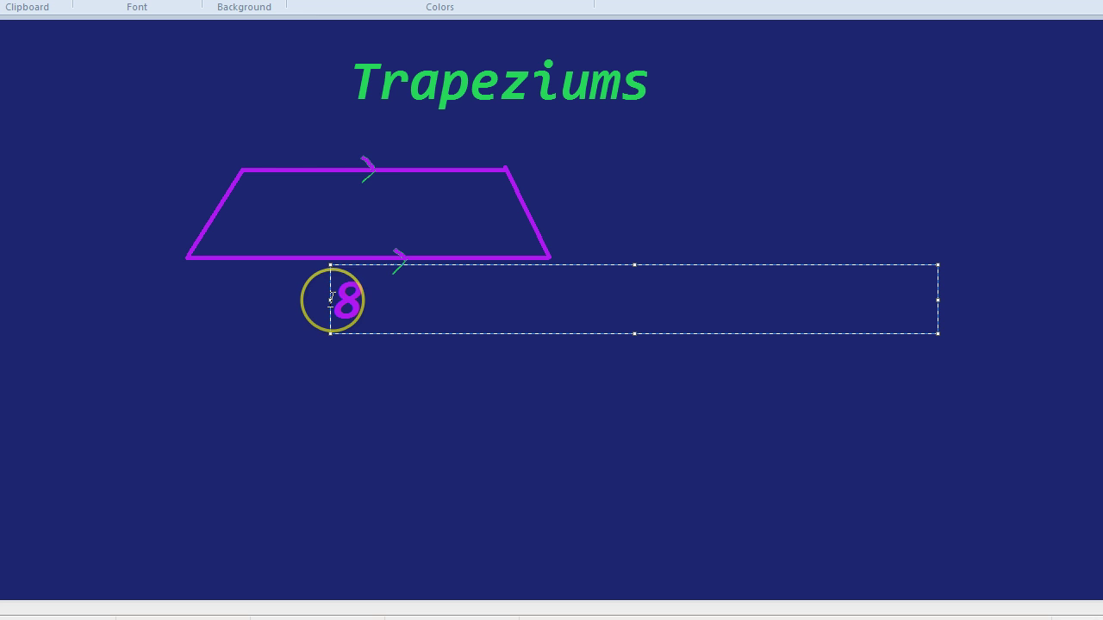
pyautogui.write('cm')
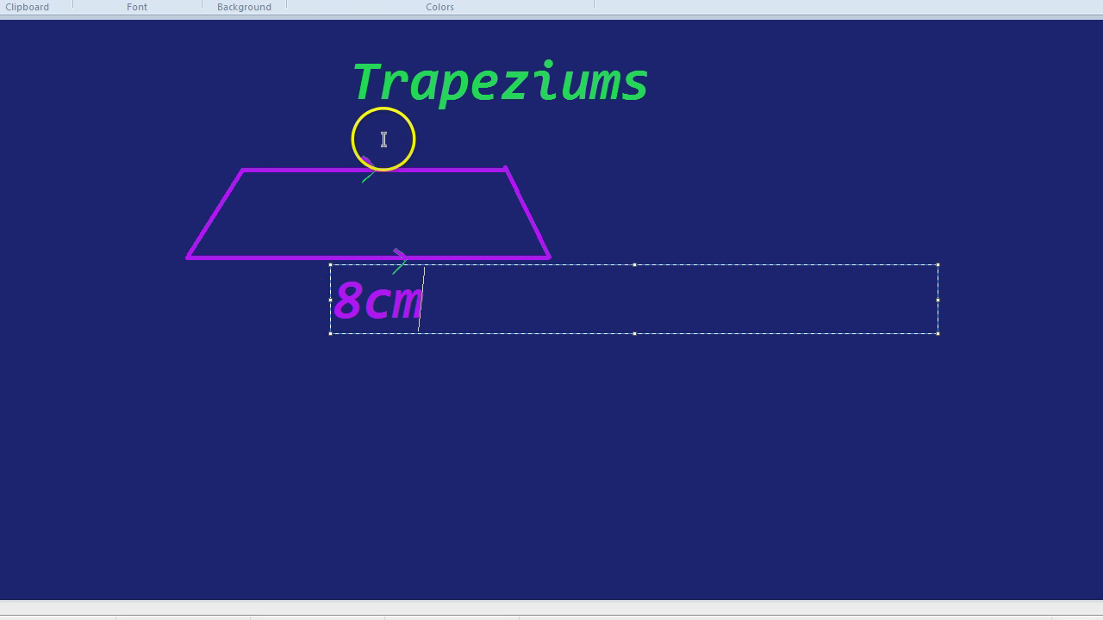
pyautogui.click(384, 140)
pyautogui.click(383, 139)
pyautogui.write('6')
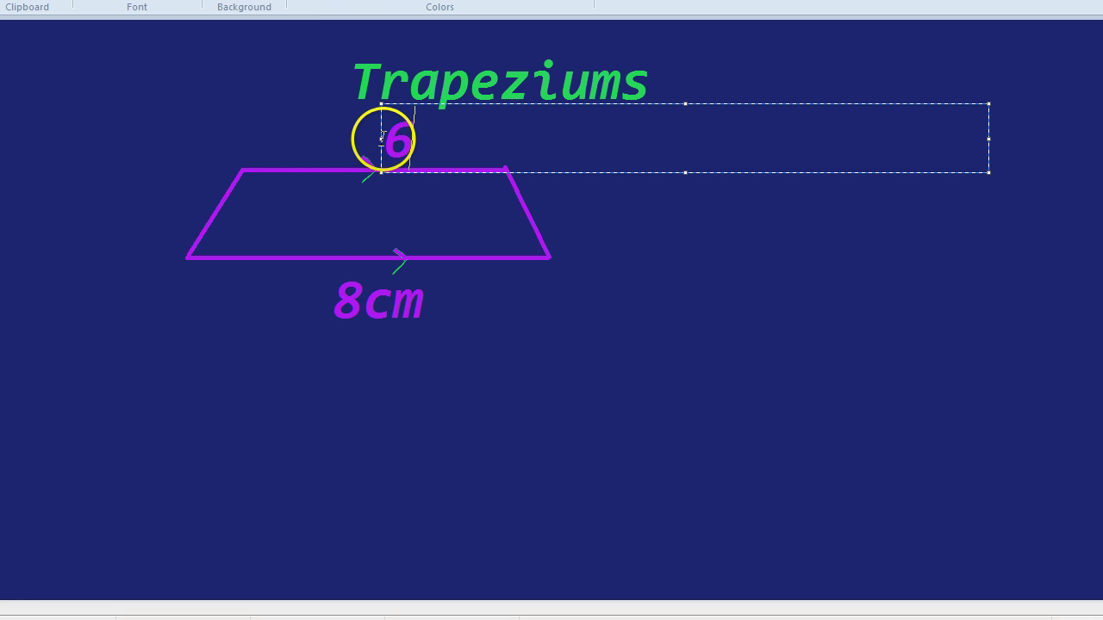
pyautogui.write('cm')
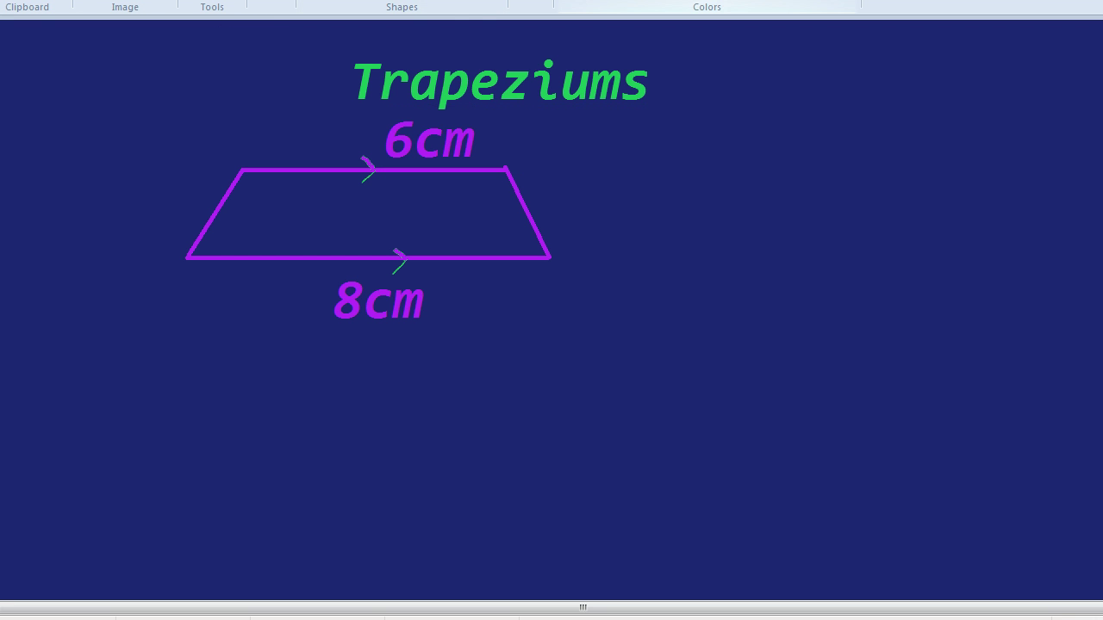
# Draw a green vertical height line and label it '2cm'.
pyautogui.moveTo(282, 171); pyautogui.dragTo(283, 255)
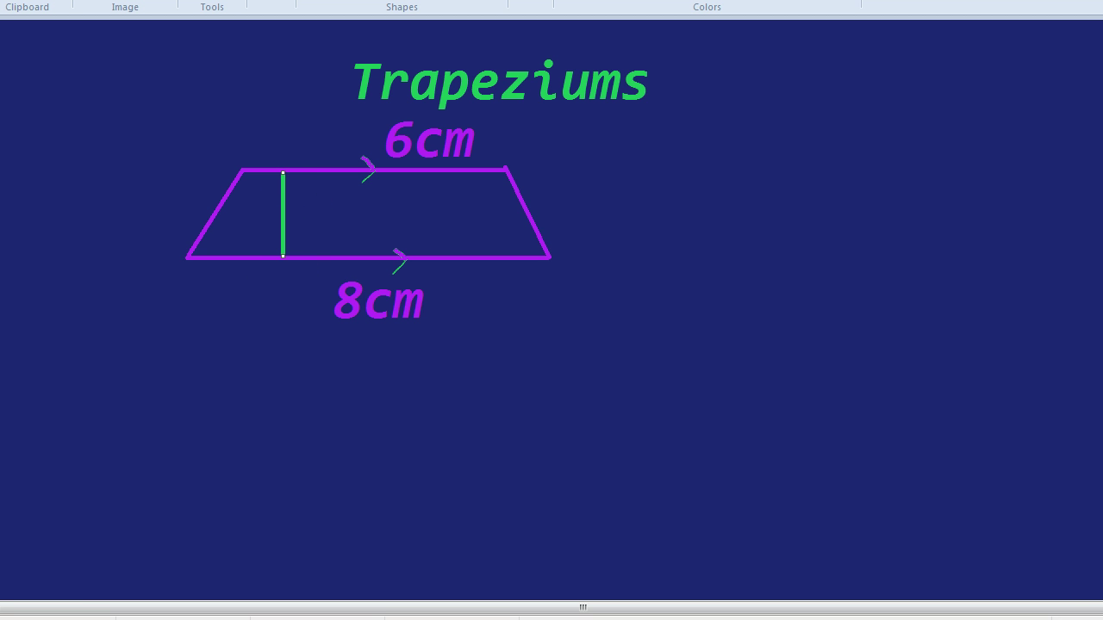
pyautogui.click(293, 216)
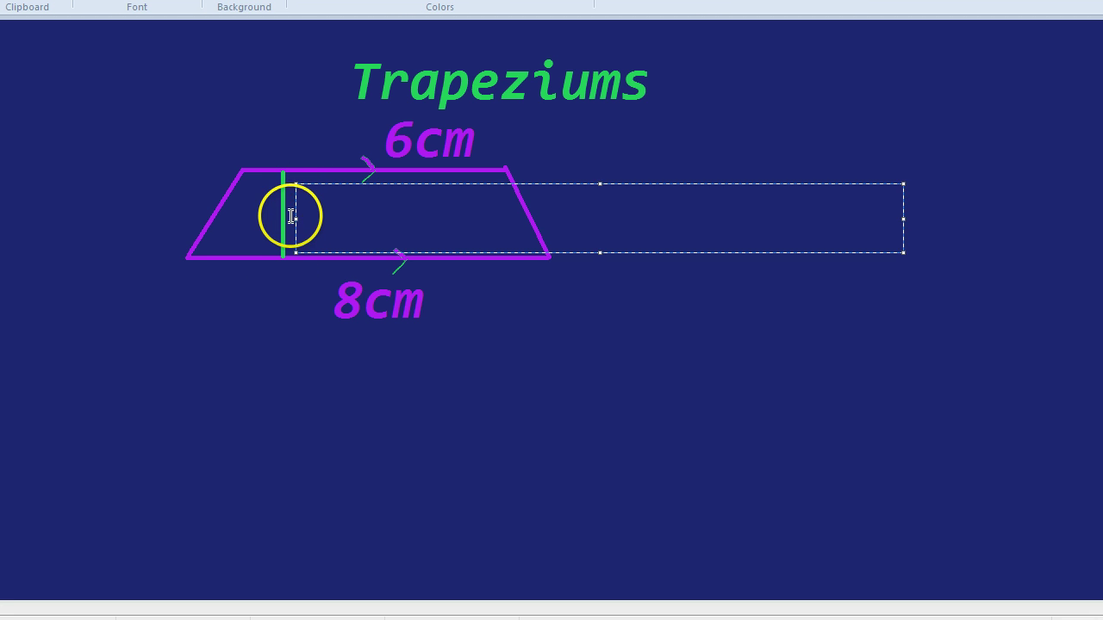
pyautogui.click(289, 214)
pyautogui.click(289, 215)
pyautogui.write('2cm')
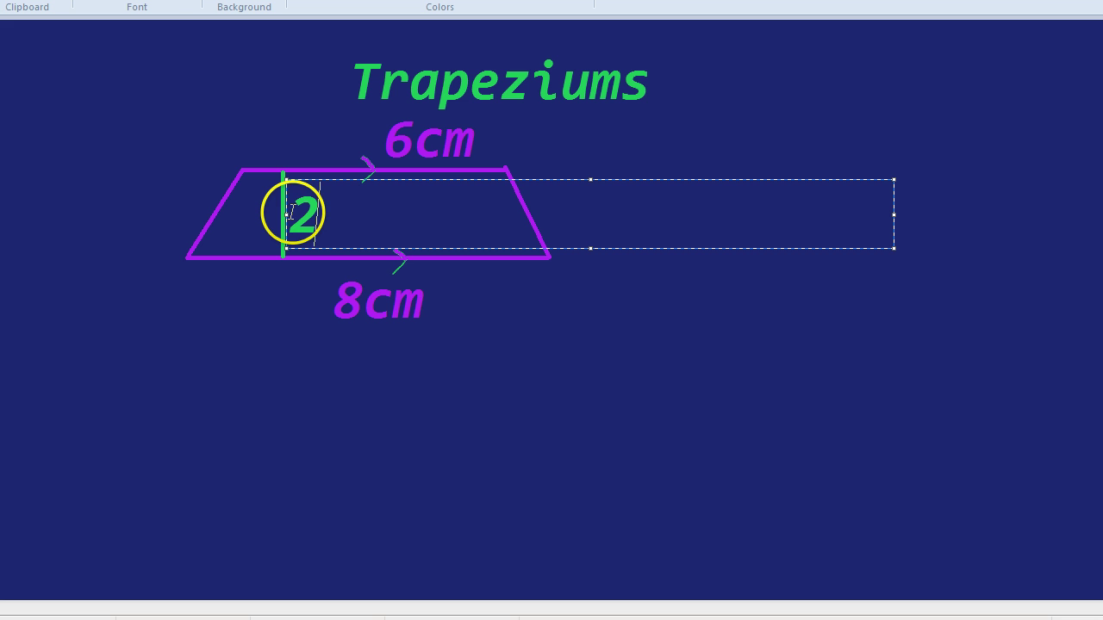
pyautogui.click(246, 191)
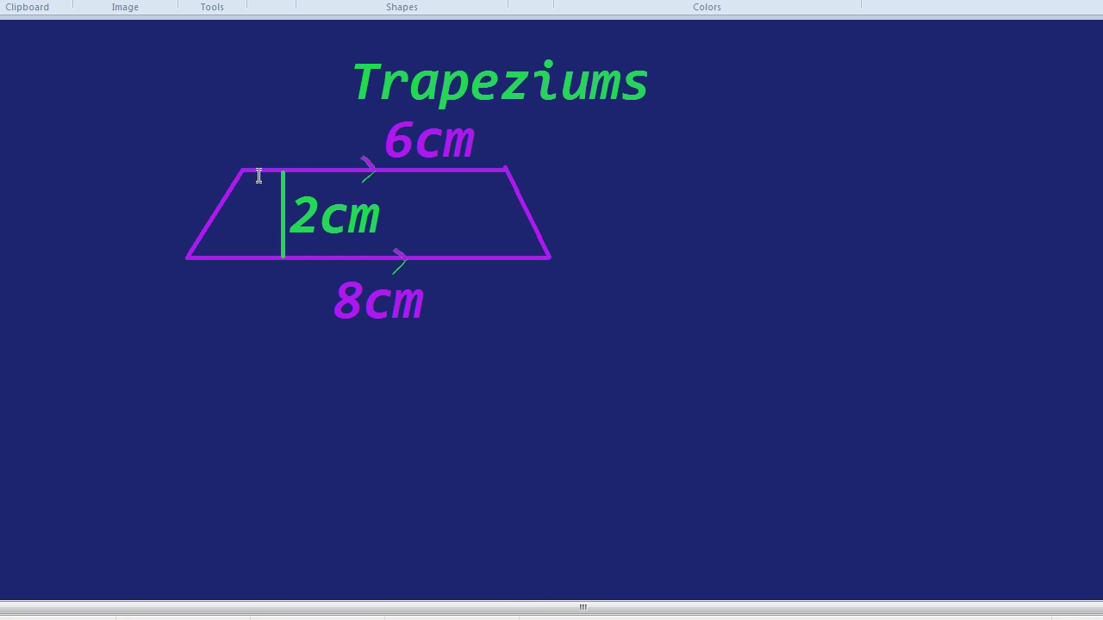
pyautogui.moveTo(285, 173); pyautogui.dragTo(286, 255)
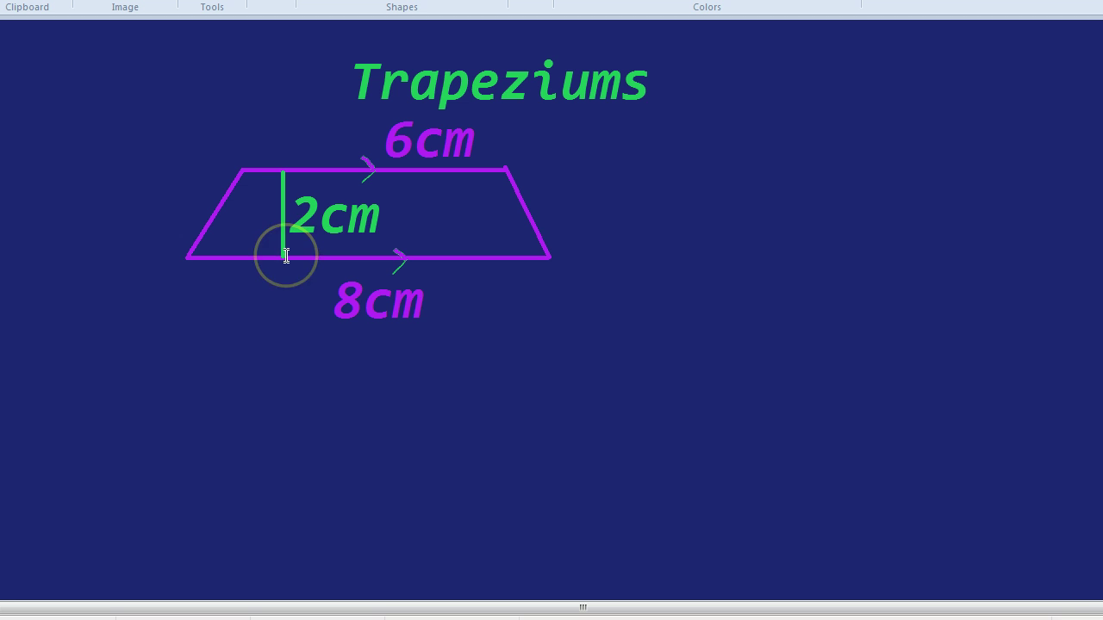
pyautogui.click(278, 166)
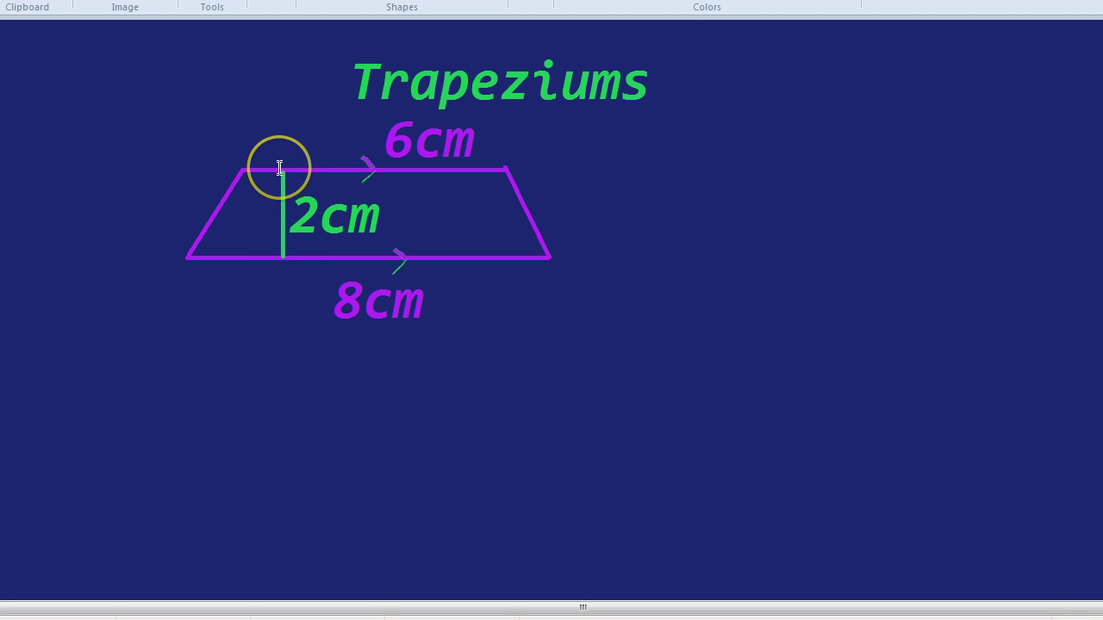
pyautogui.moveTo(279, 167)
pyautogui.mouseDown()
pyautogui.moveTo(293, 129)
pyautogui.moveTo(359, 144)
pyautogui.mouseUp()
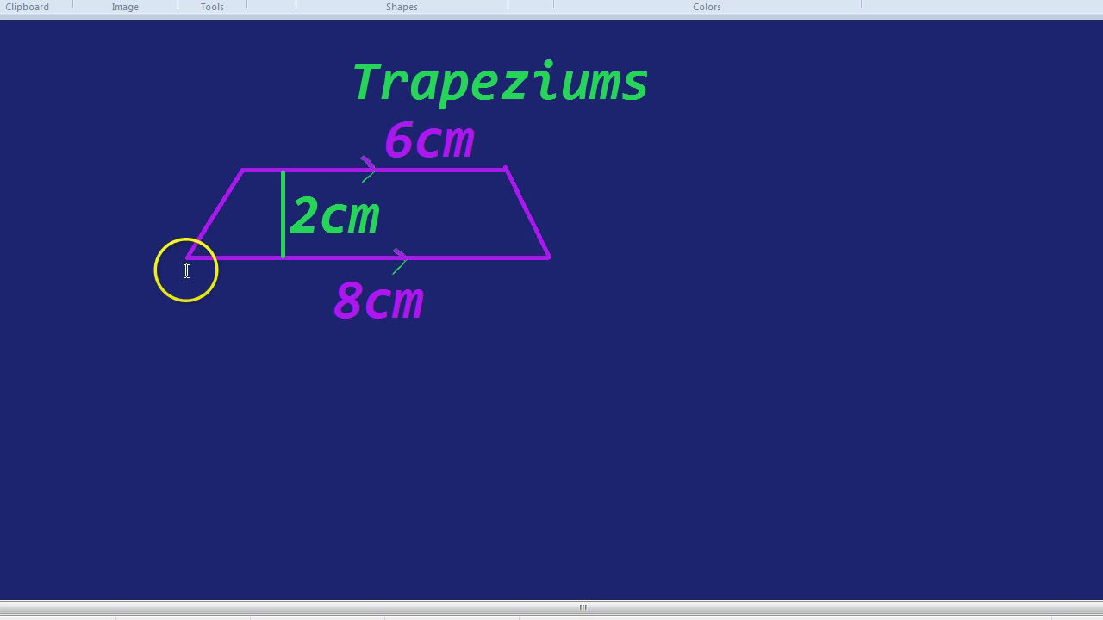
# Type the area formula '1/2(a+b)xh' in green right of the trapezium.
pyautogui.click(631, 160)
pyautogui.write('1/2')
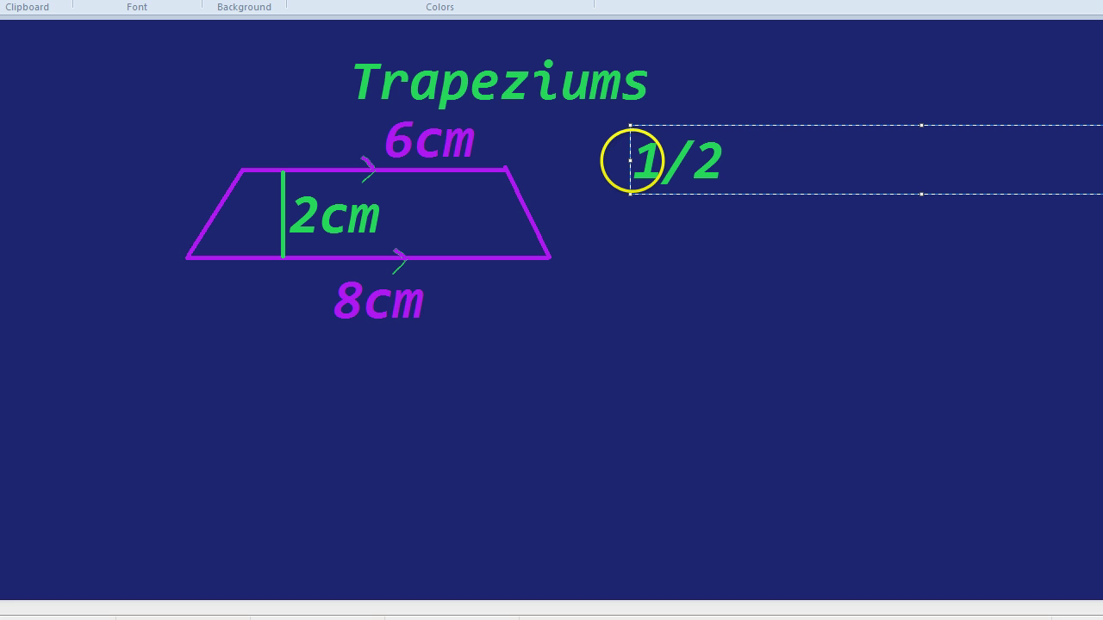
pyautogui.write('(a+b')
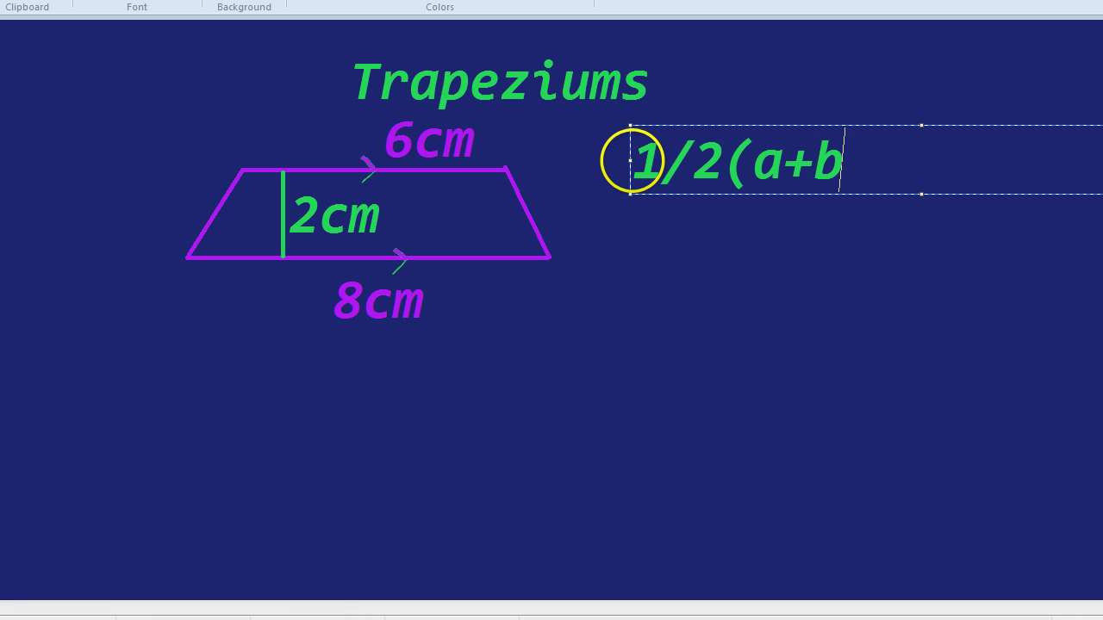
pyautogui.write(')x')
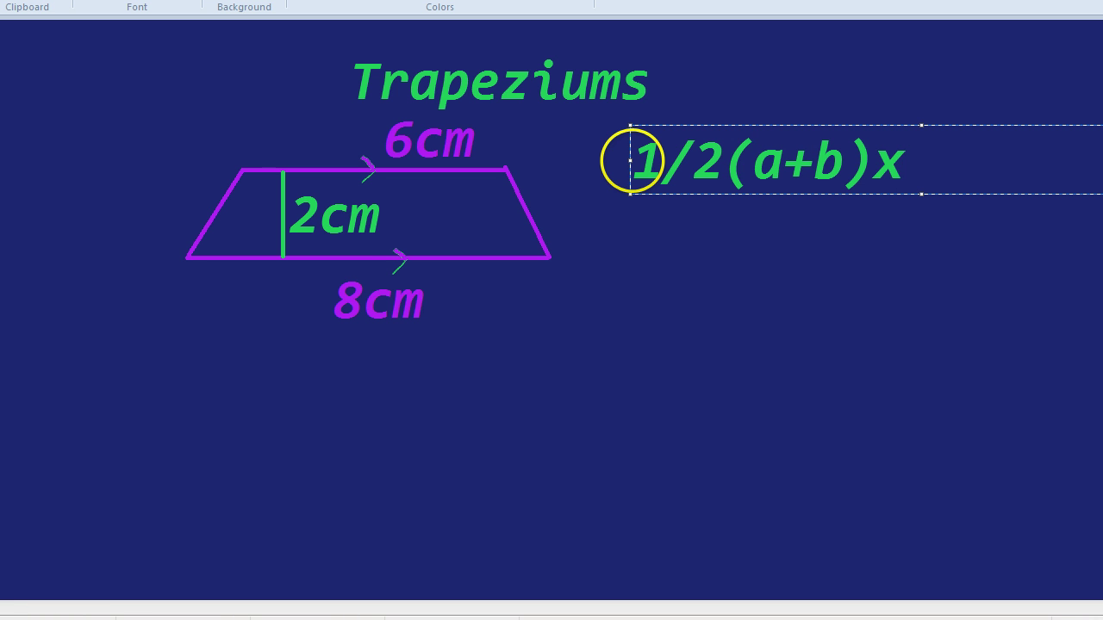
pyautogui.write('h')
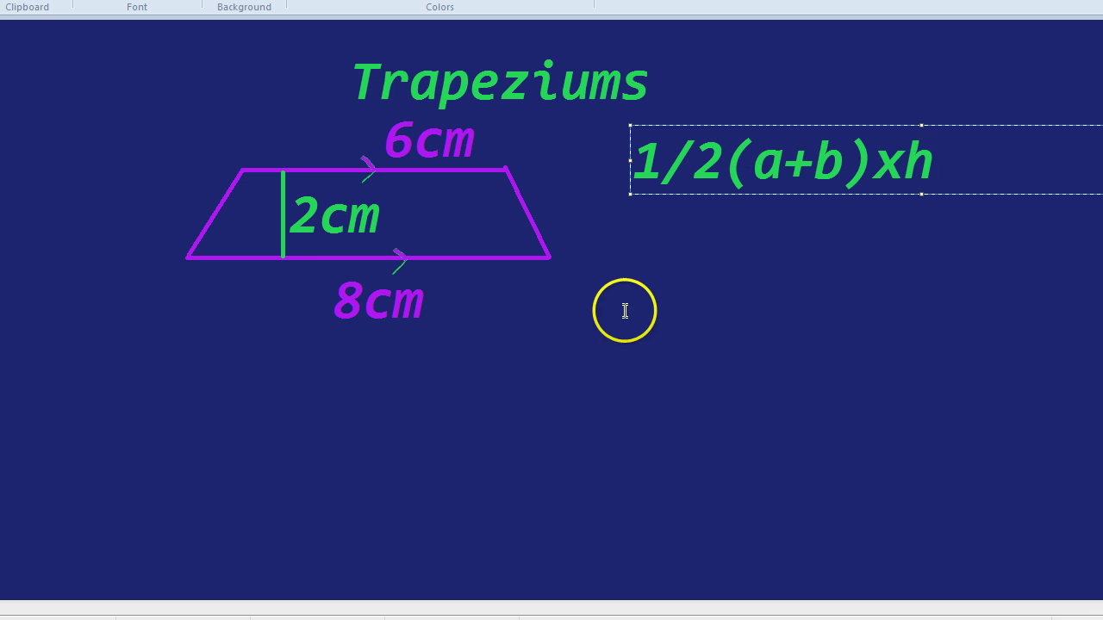
pyautogui.click(615, 312)
# Add working lines '8+6 = 14' and '14 x 2 = 28' below the formula.
pyautogui.click(629, 318)
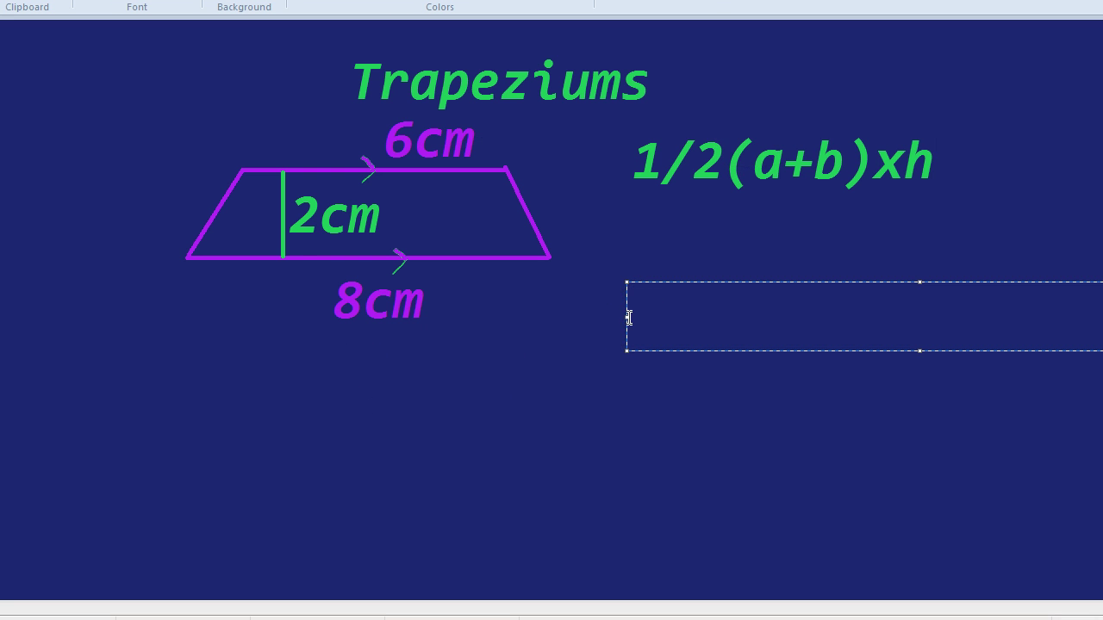
pyautogui.write('8+6 = 14')
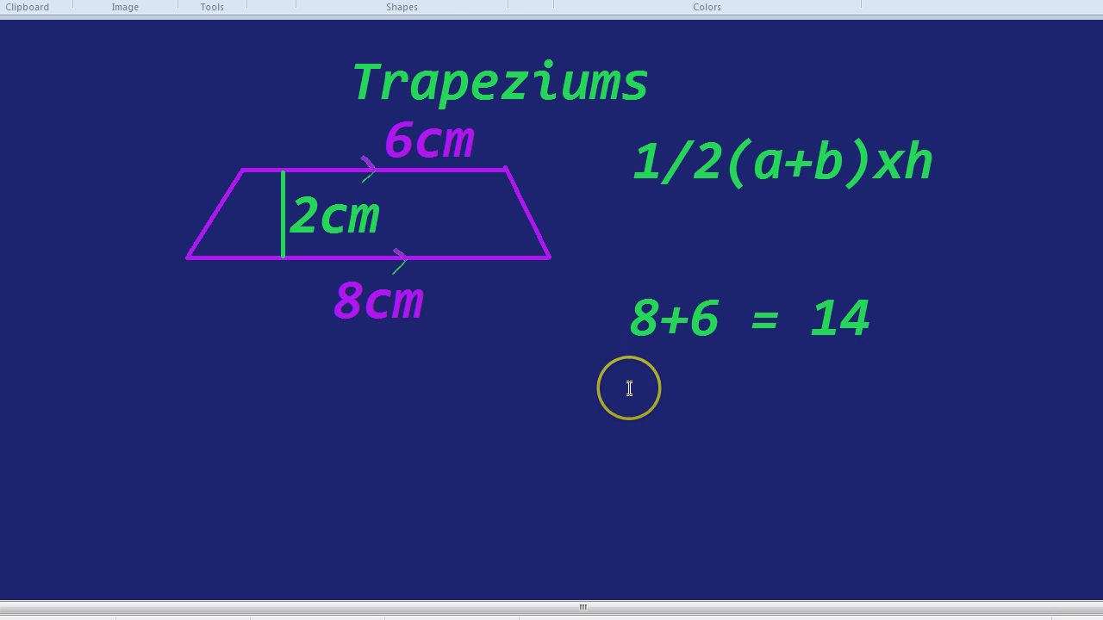
pyautogui.click(629, 387)
pyautogui.click(677, 342)
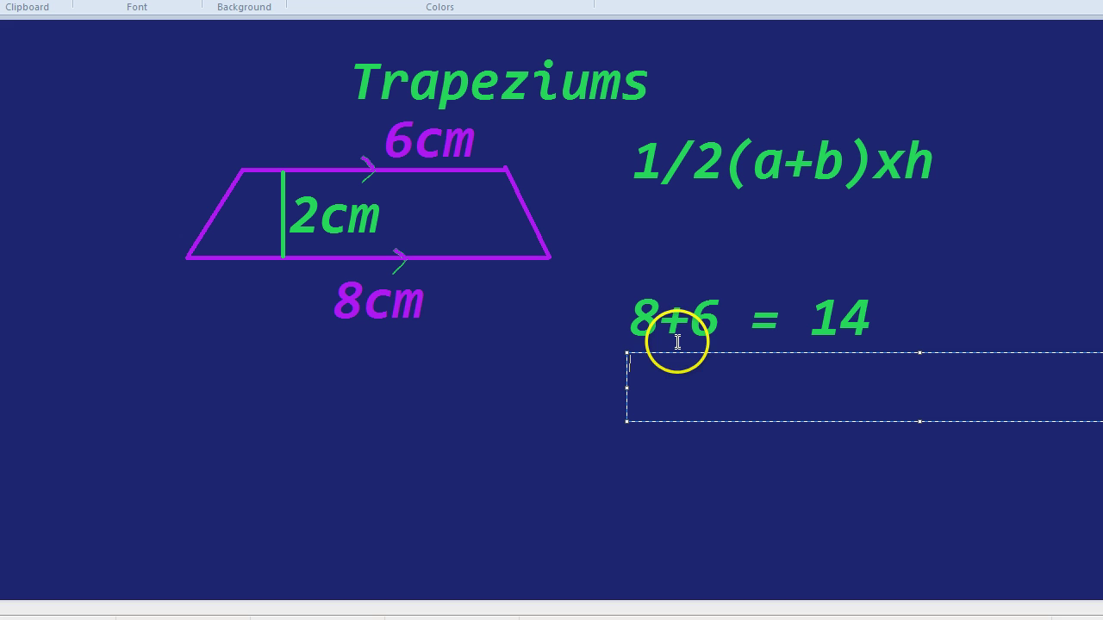
pyautogui.write('14 x 2 = 28')
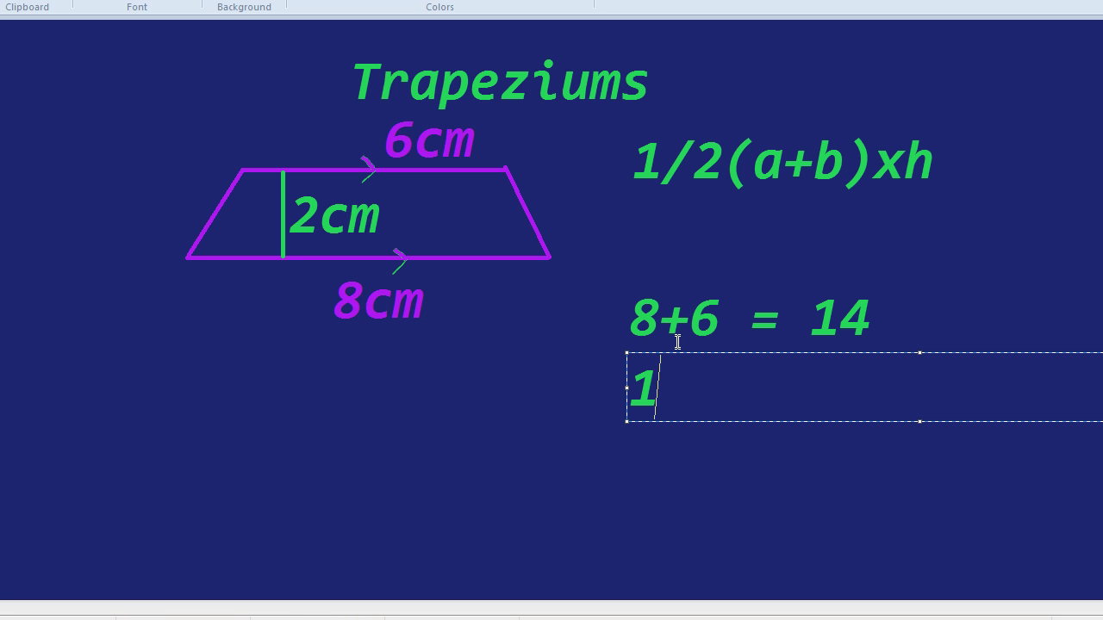